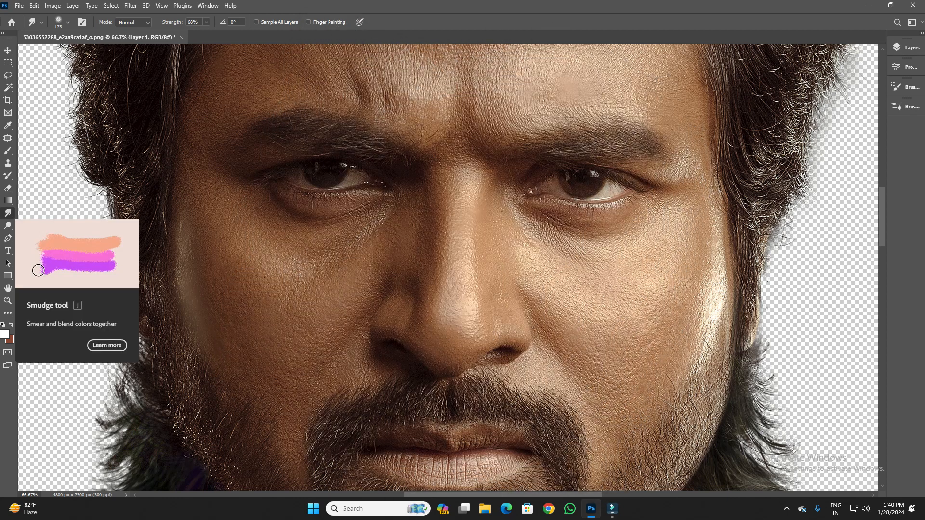
- Set the Smudge tool to the 피부스머지 skin brush at 65 px and review its 68% strength setting
left_click(67, 22)
scroll(130, 260, "down", 6)
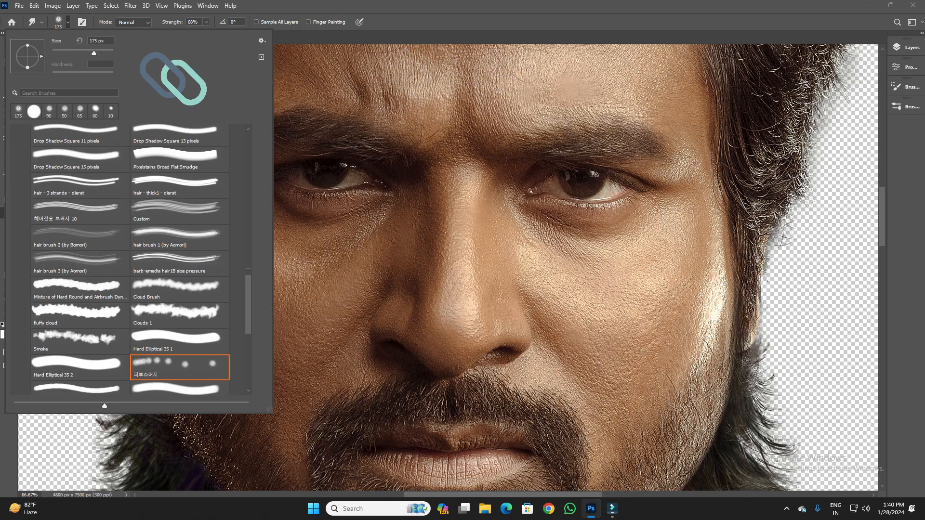
key("Escape")
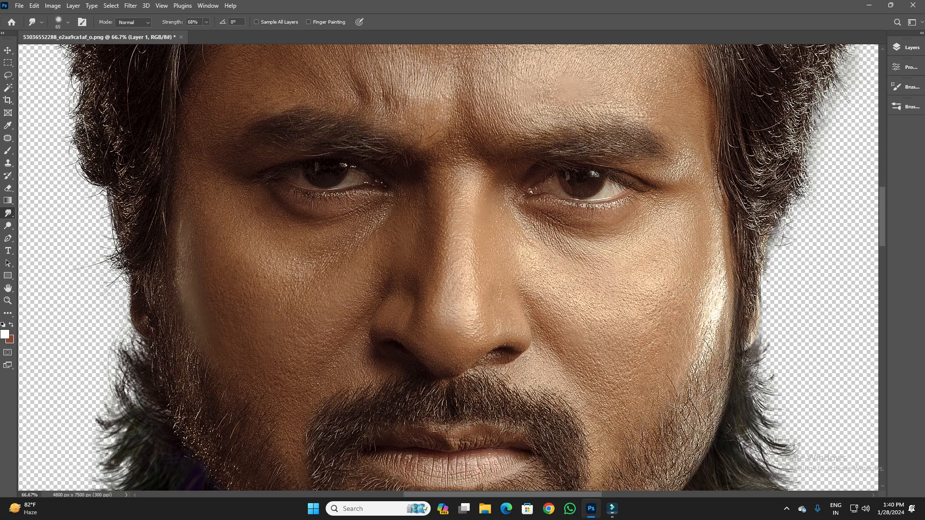
left_click(207, 22)
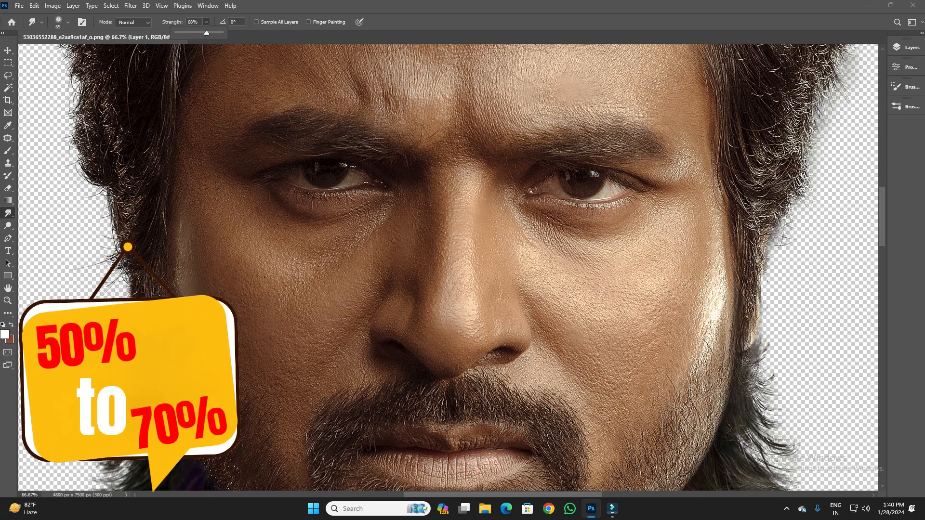
- Select Layer 1 copy and duplicate it as a working layer for the smudge painting
left_click(907, 48)
left_click(830, 115)
left_click(825, 158)
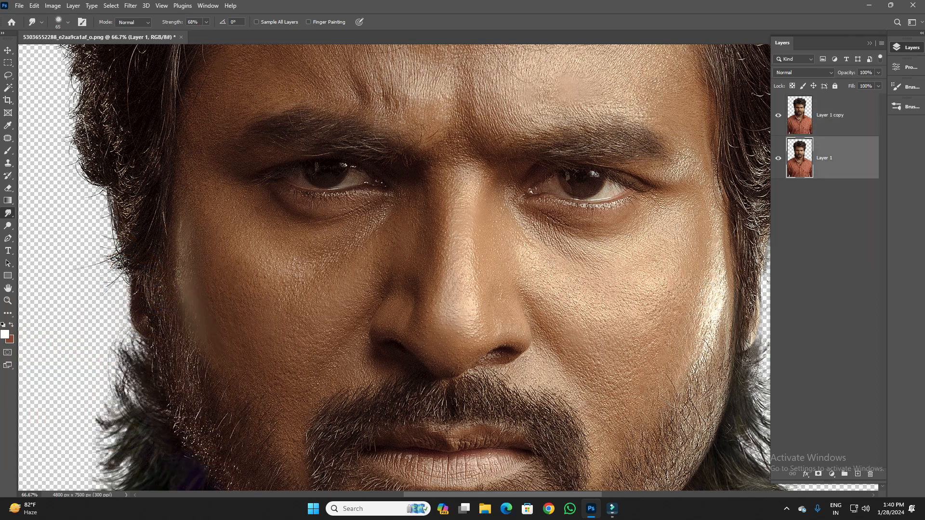
left_click(830, 115)
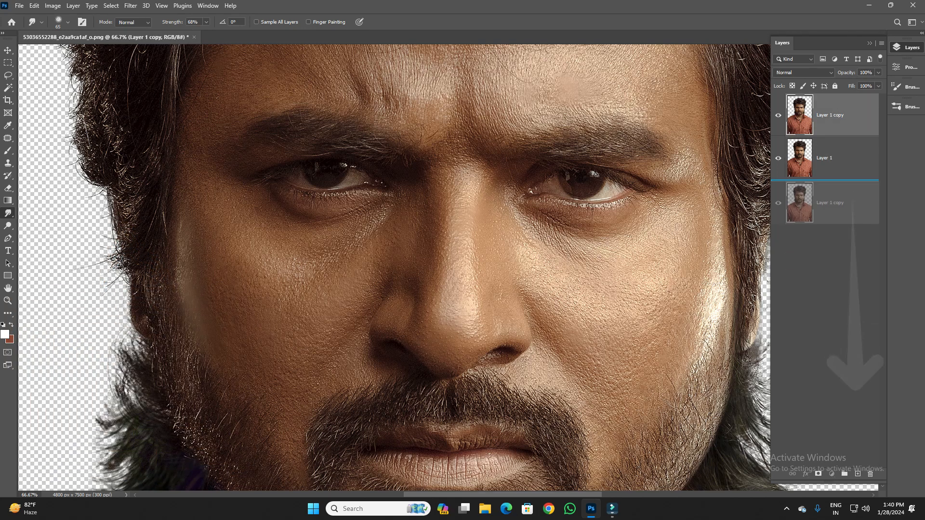
key("ctrl+j")
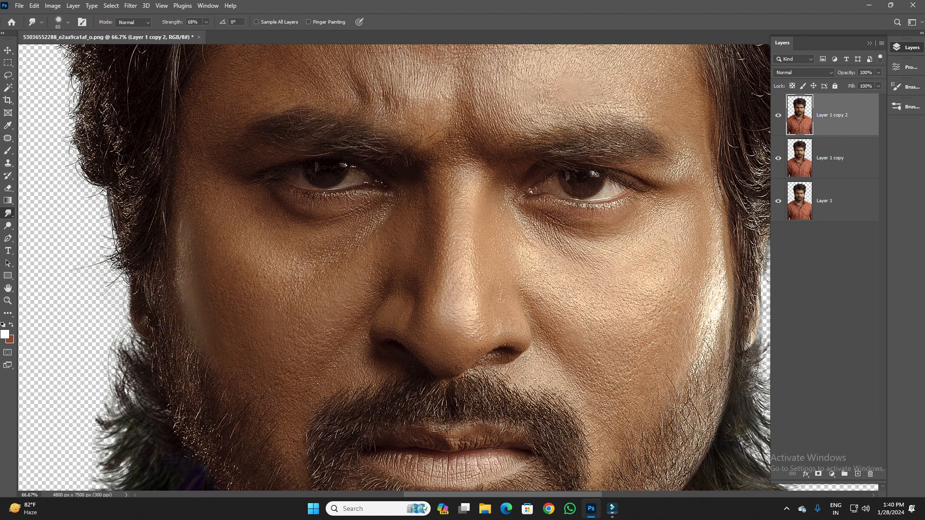
- Set the Smudge strength to 80%, keeping pressure-controlled size off, with the nose in close view
left_click(360, 23)
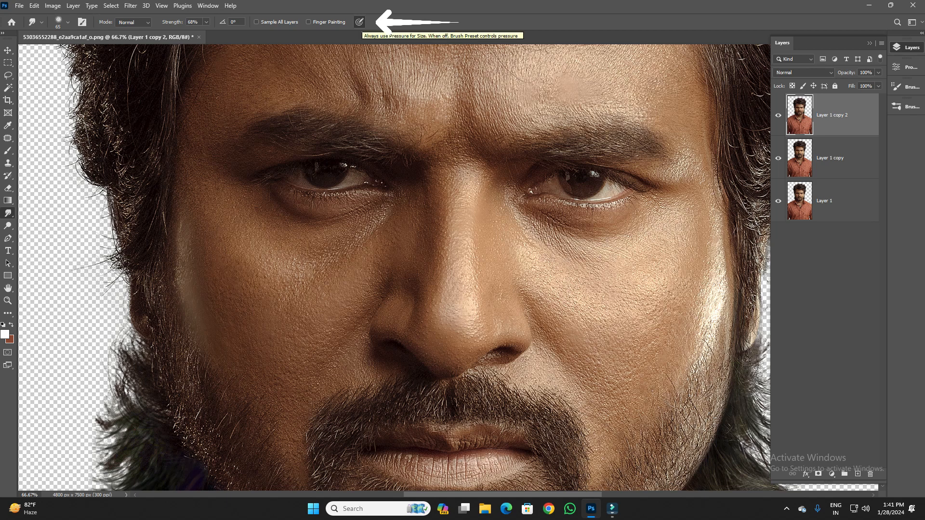
left_click(359, 23)
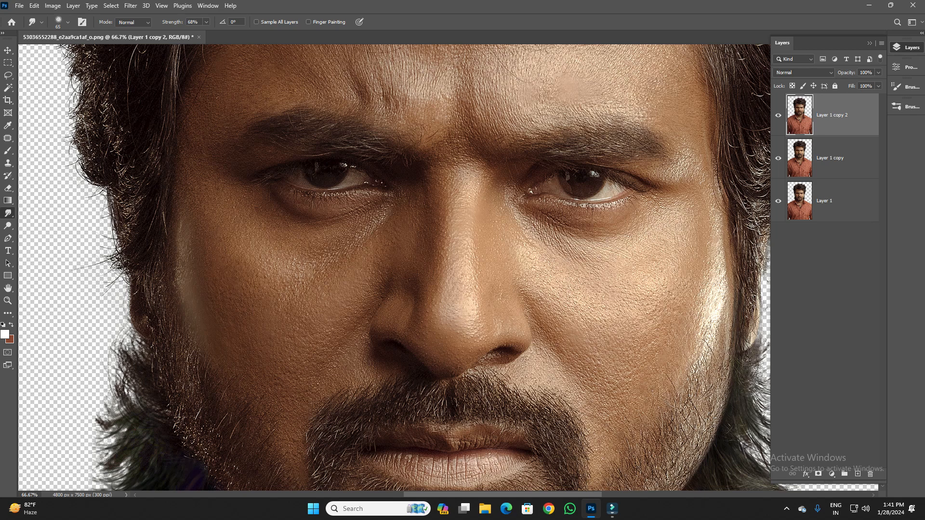
left_click(206, 21)
key("ctrl+plus")
key("ctrl+plus")
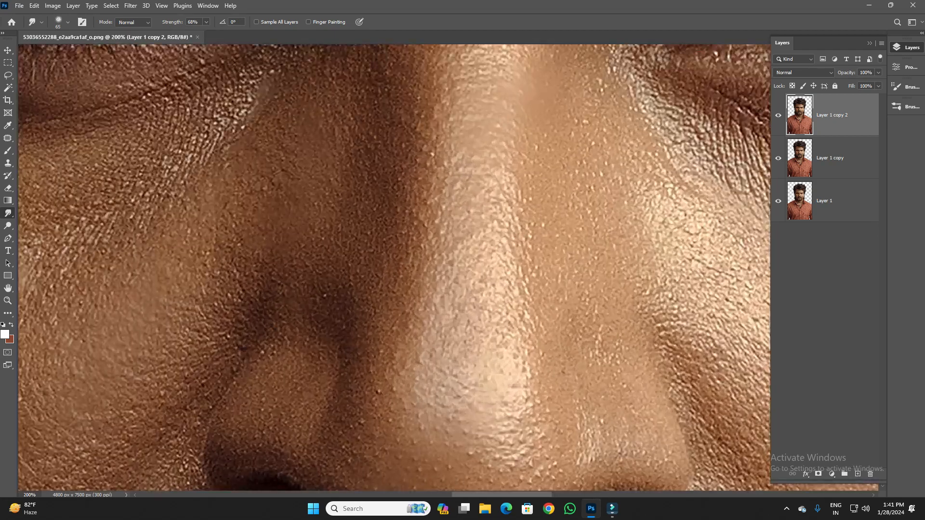
left_click_drag(463, 347, 442, 112)
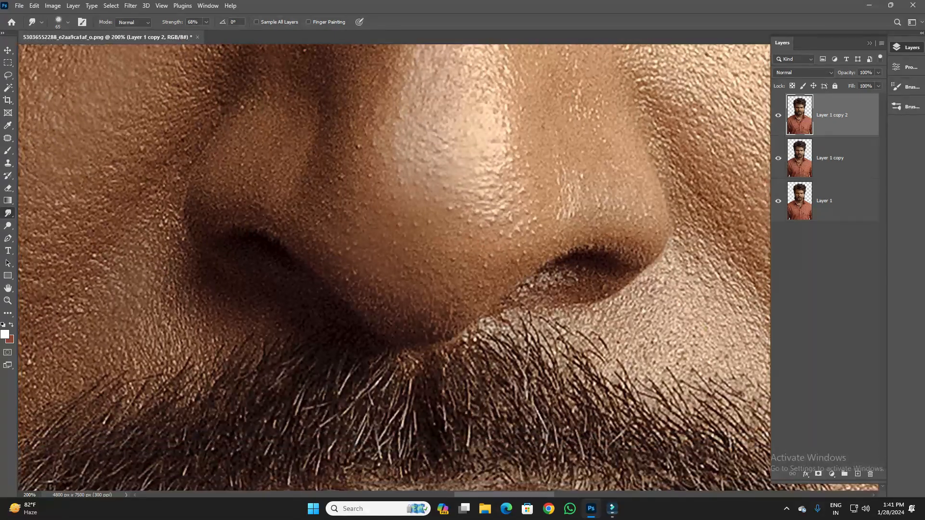
left_click(206, 21)
left_click_drag(206, 33, 210, 32)
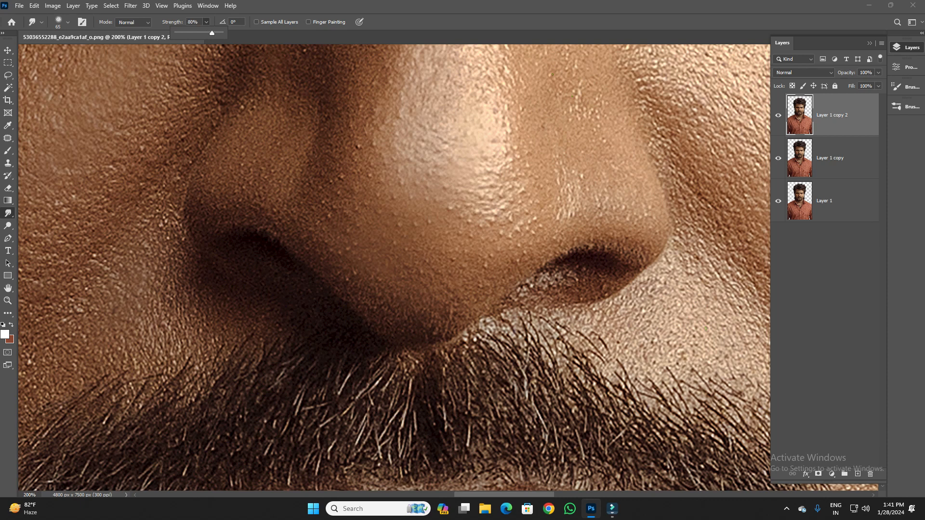
- Smudge the skin texture smooth on the nostril wing and the shaded side of the nose tip, enlarging the brush to 100 px
left_click_drag(284, 138, 292, 181)
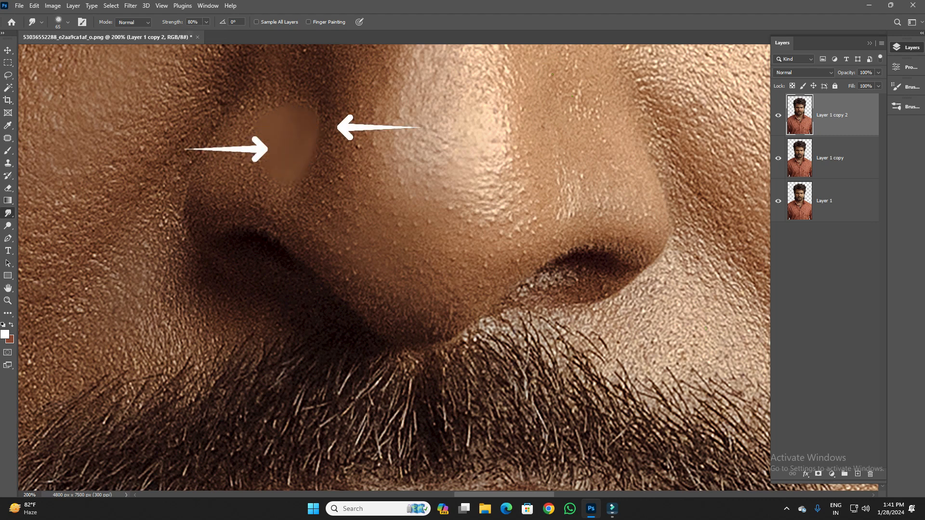
left_click_drag(333, 150, 349, 121)
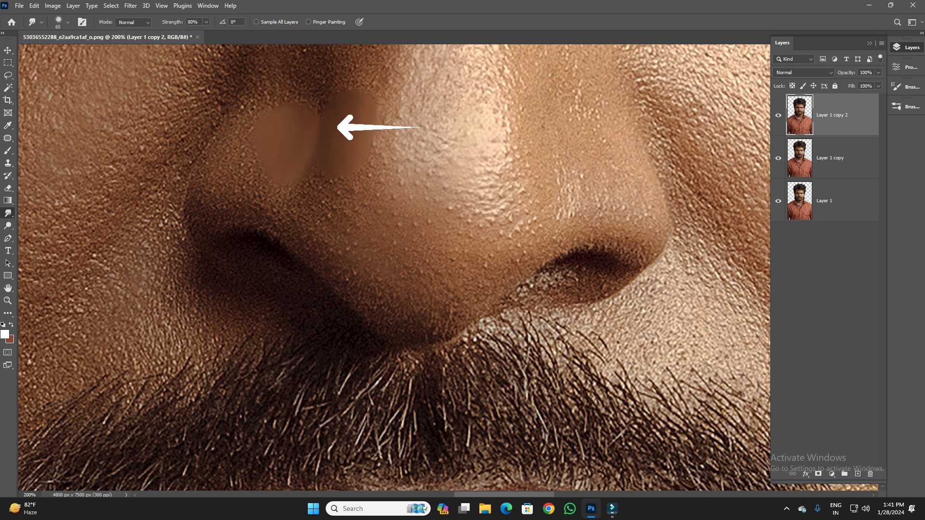
left_click_drag(340, 162, 339, 212)
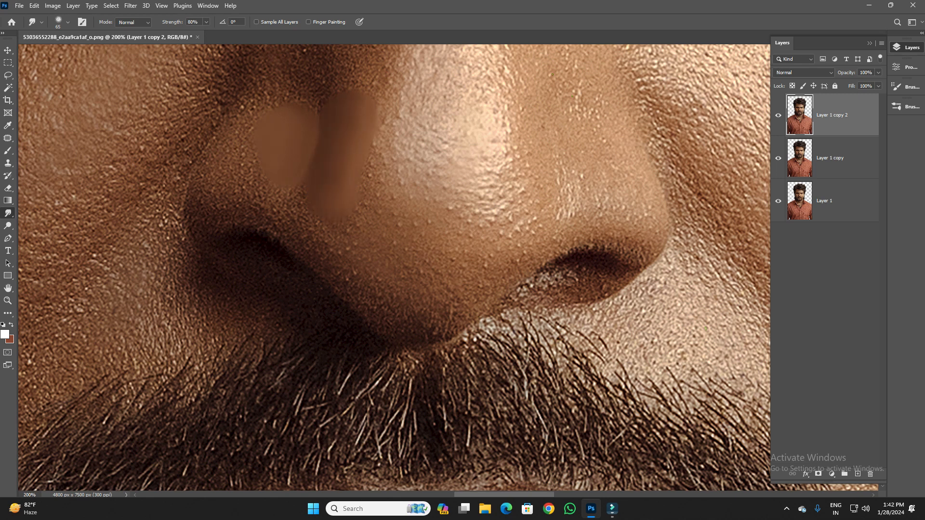
left_click_drag(367, 205, 353, 225)
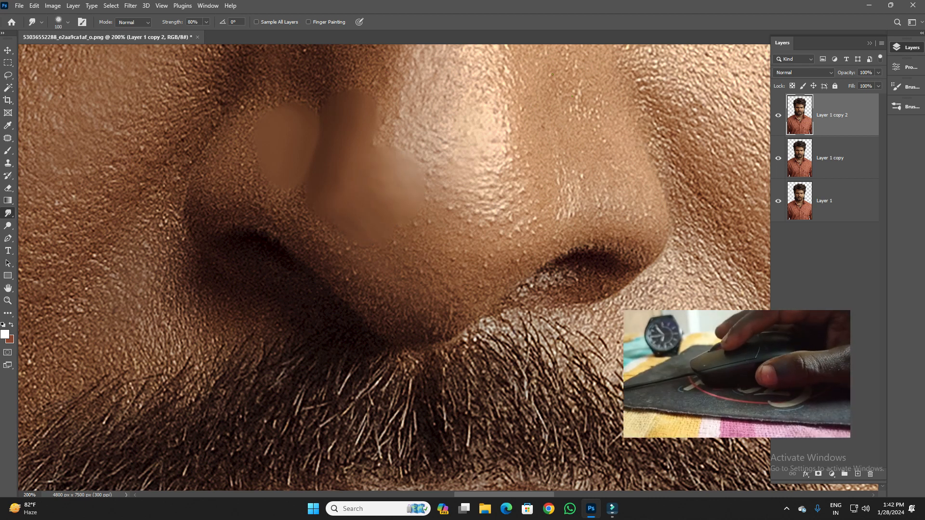
left_click_drag(376, 194, 359, 217)
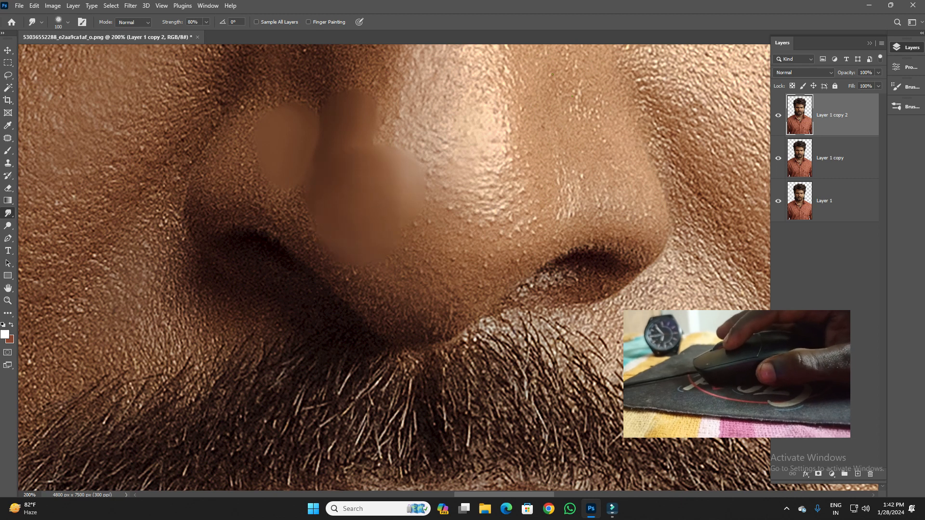
mouse_move(377, 181)
left_mouse_down()
mouse_move(375, 137)
mouse_move(360, 202)
mouse_move(329, 211)
left_mouse_up()
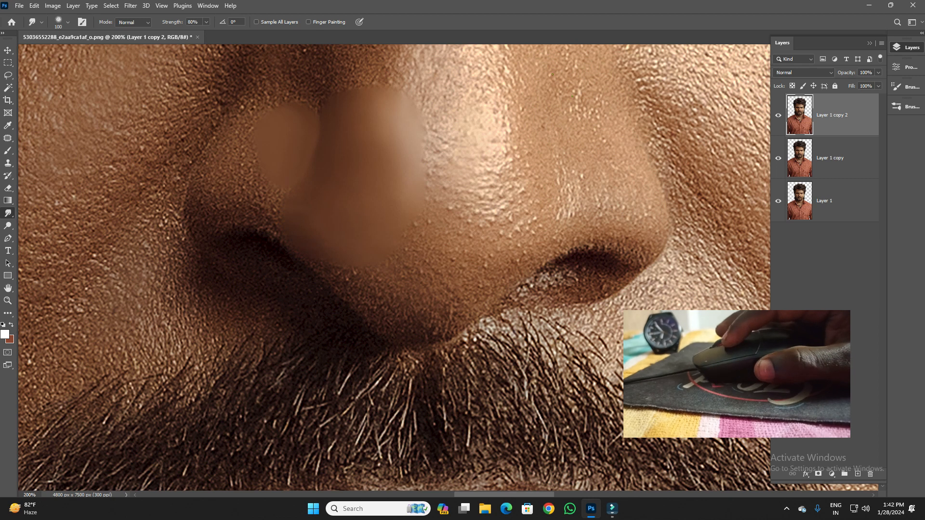
- Smudge the skin texture smooth along the nose bridge and its sides up to between the eyes, reducing the brush to 60 px
scroll(394, 268, "up", 3)
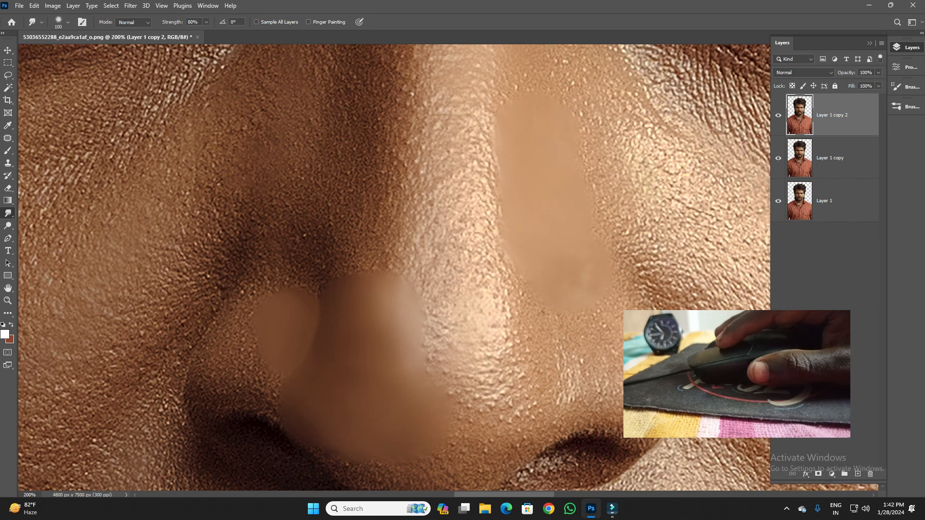
scroll(394, 267, "up", 1)
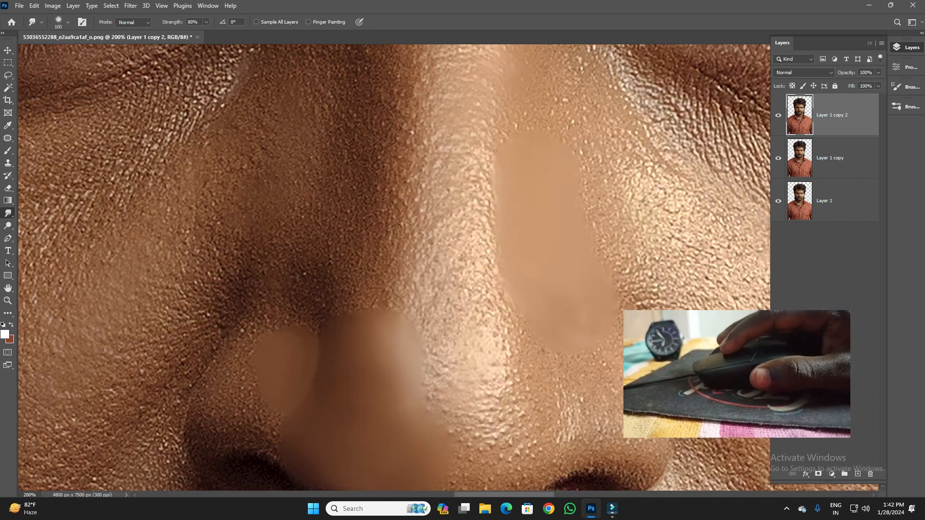
scroll(395, 268, "up", 3)
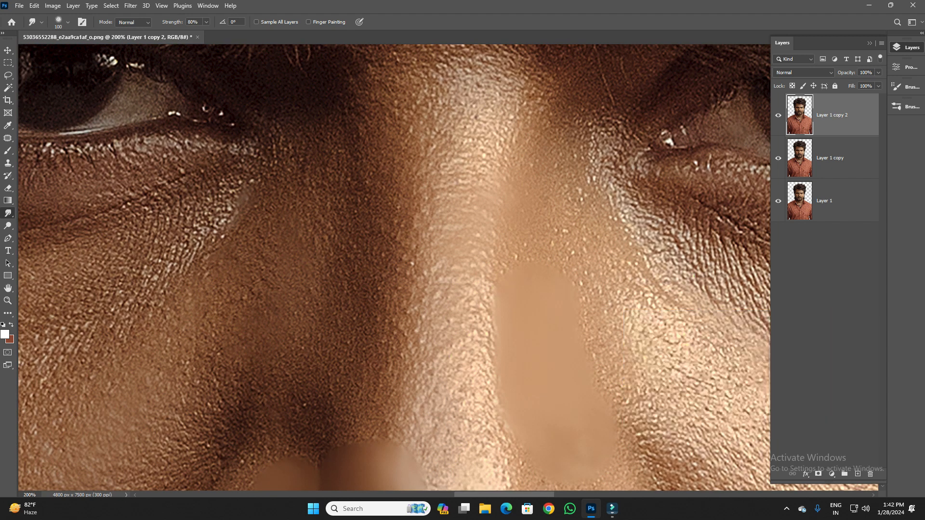
key("[")
left_click_drag(367, 135, 372, 202)
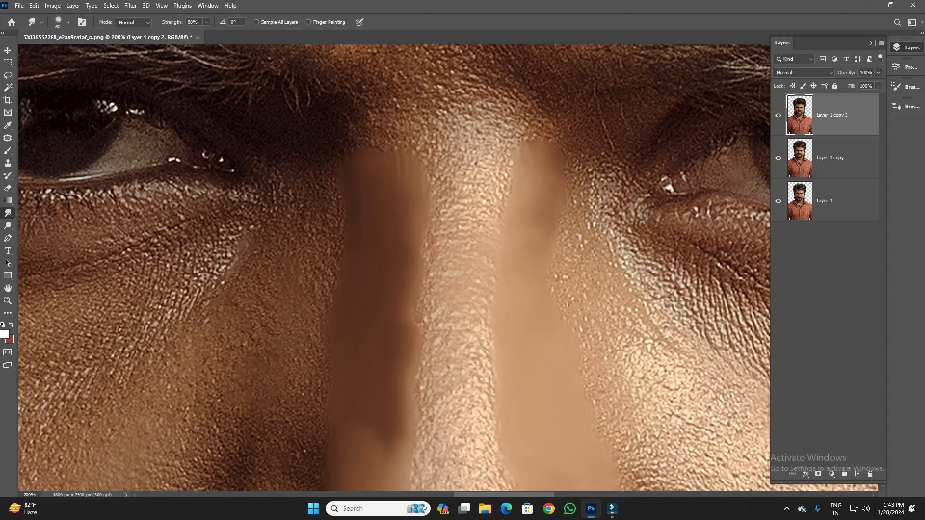
mouse_move(455, 154)
left_mouse_down()
mouse_move(448, 149)
mouse_move(463, 126)
mouse_move(499, 142)
mouse_move(455, 294)
mouse_move(467, 281)
left_mouse_up()
- Blend the smoothed tones along the nose bridge and tip at 28% Smudge strength, enlarging the brush to 175 px
key("ctrl+minus")
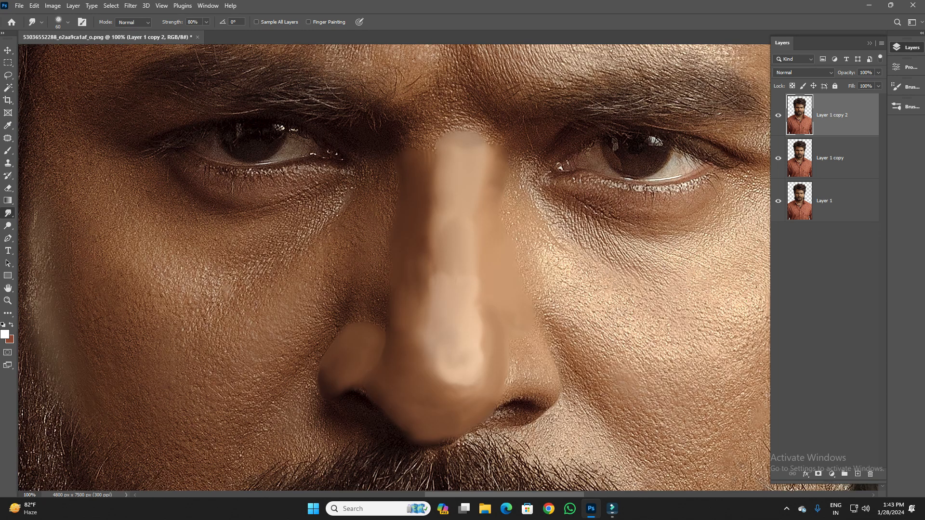
left_click(207, 22)
left_click_drag(177, 33, 183, 33)
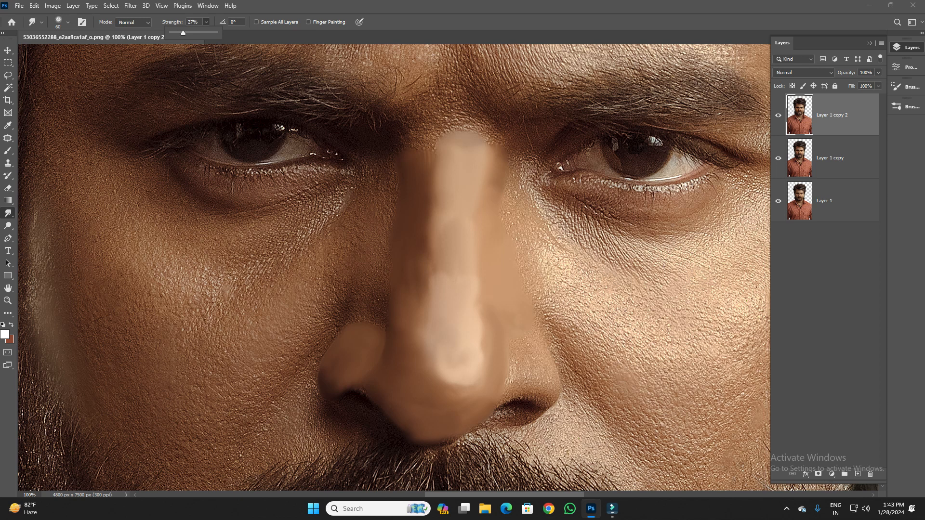
key("Return")
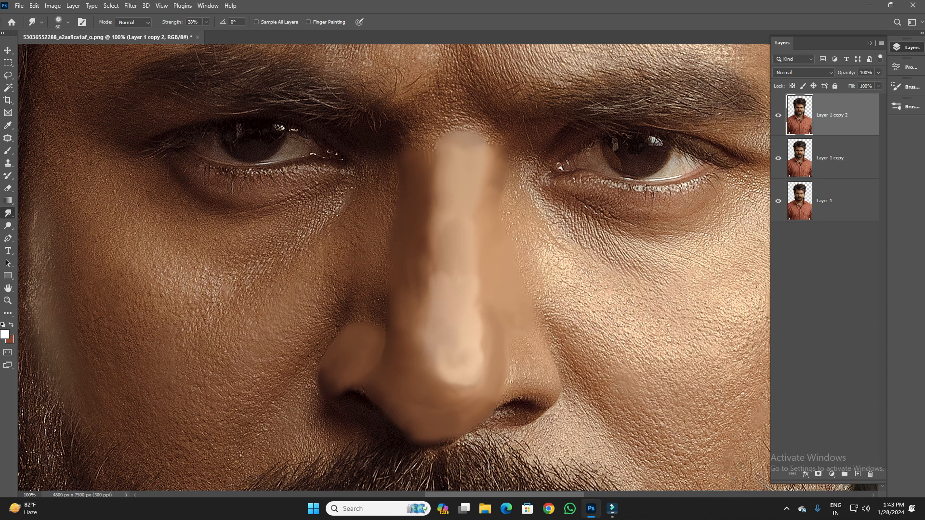
left_click_drag(452, 195, 449, 262)
mouse_move(432, 224)
left_mouse_down()
mouse_move(425, 290)
mouse_move(436, 316)
left_mouse_up()
left_click_drag(478, 226, 477, 282)
left_click_drag(487, 178, 484, 221)
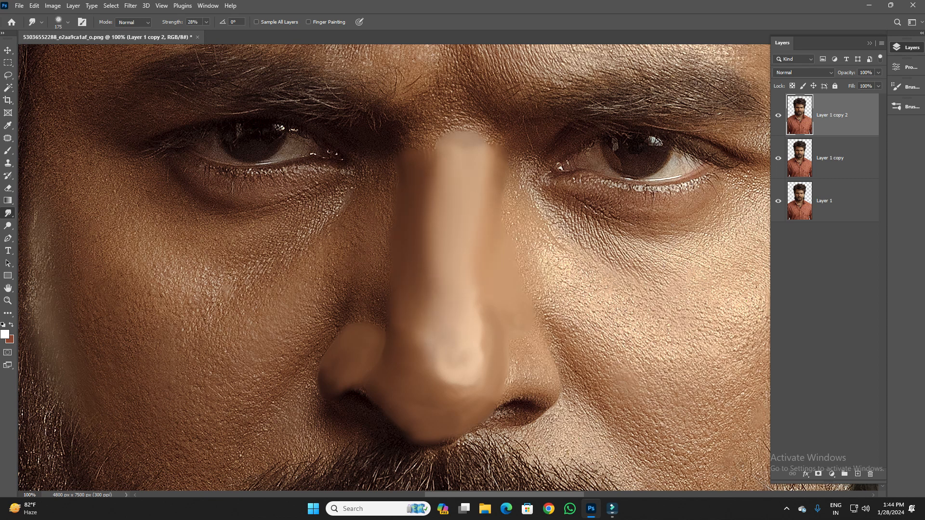
left_click_drag(445, 385, 424, 356)
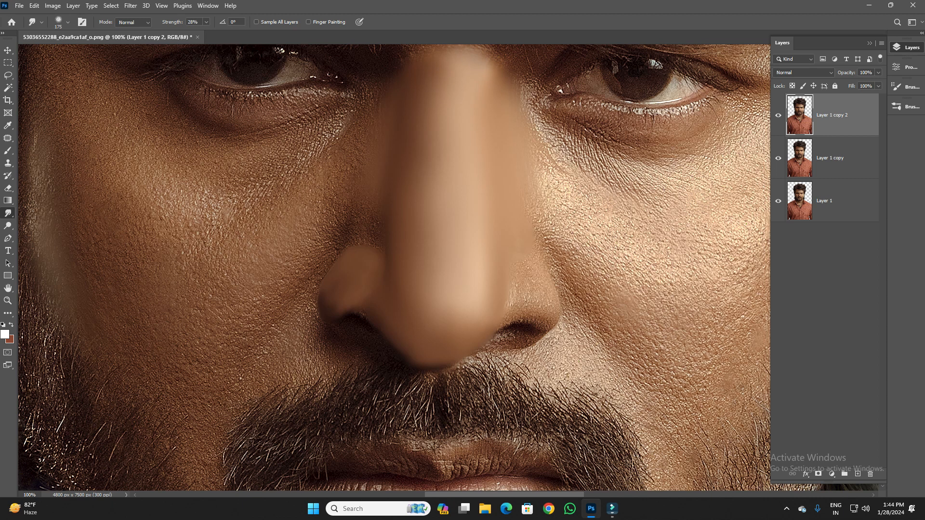
- Paint a white dot on the nose tip with a 60 px brush at 90% opacity and smudge it upward into a tapered highlight
scroll(433, 251, "down", 2)
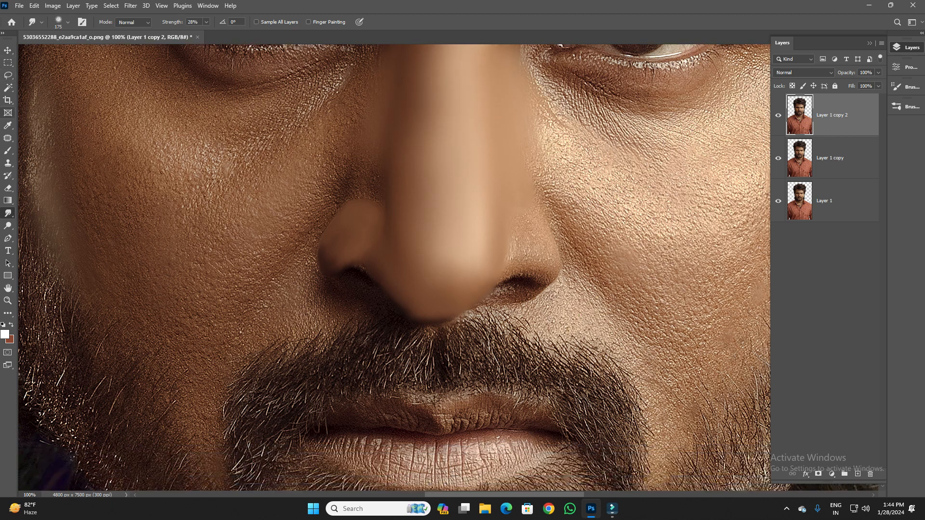
left_click(8, 150)
left_click(68, 22)
key("Escape")
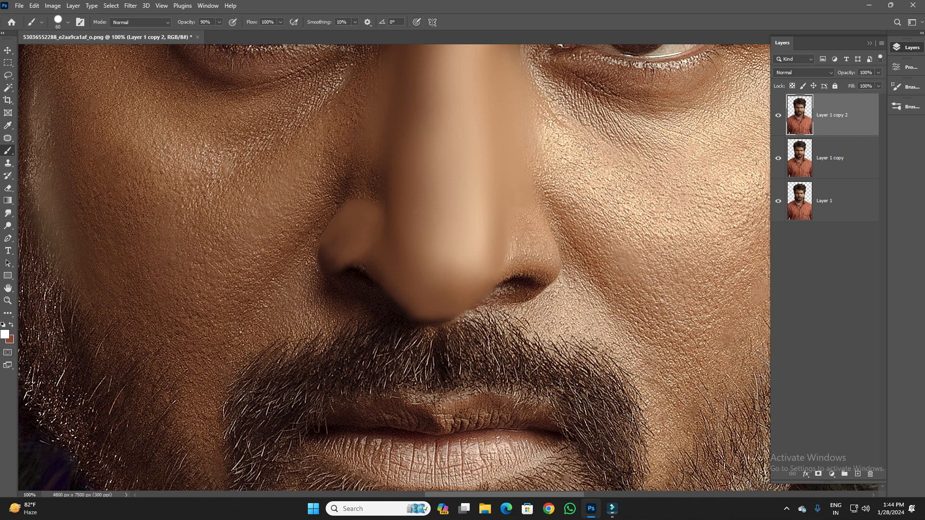
left_click(5, 335)
left_click(770, 128)
left_click(453, 251)
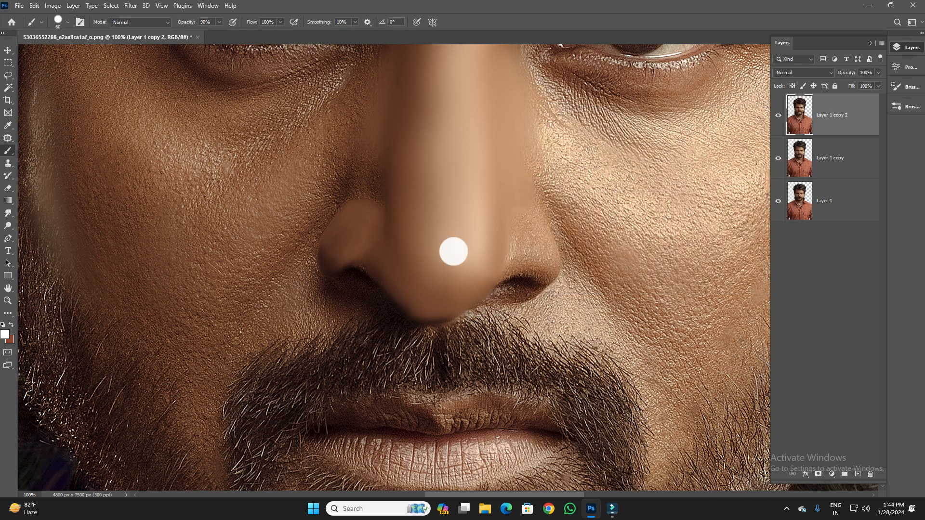
left_click(8, 213)
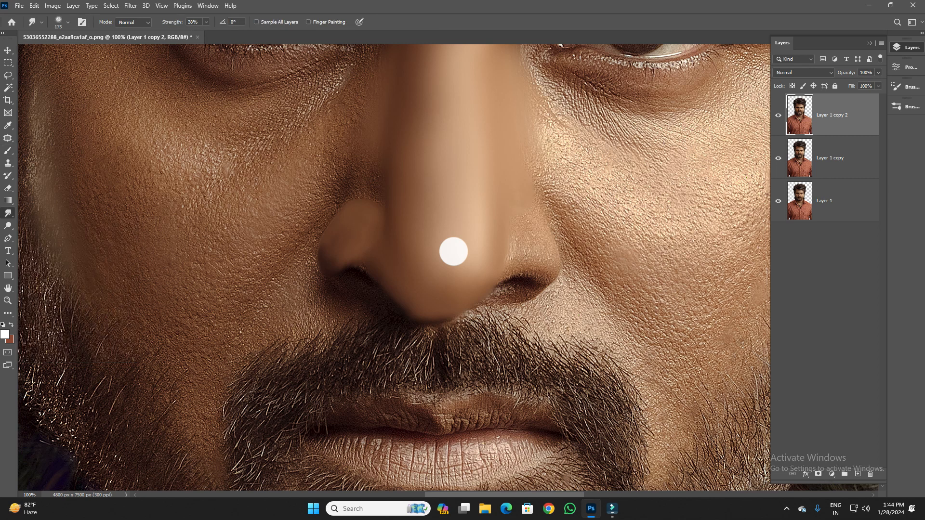
left_click_drag(453, 253, 452, 142)
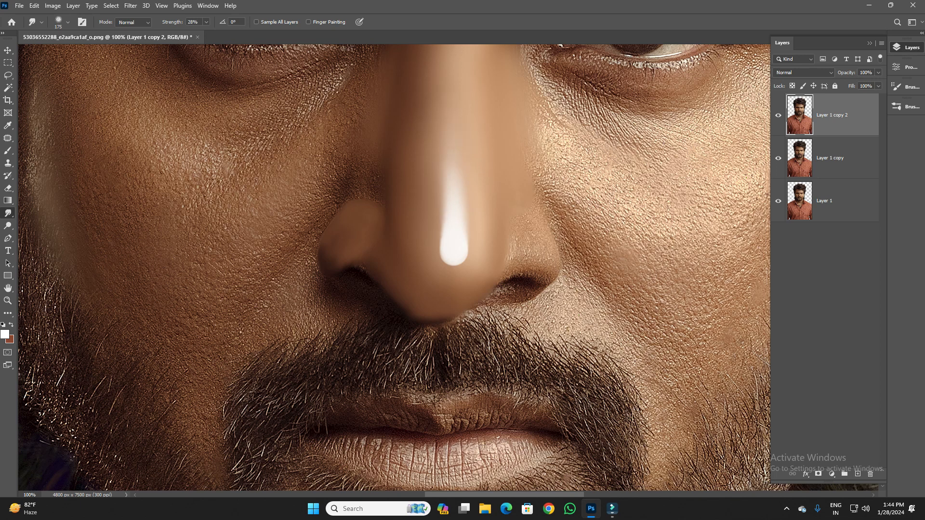
- Examine the smudged nose and its highlight in relation to the whole face and portrait
scroll(394, 268, "down", 2)
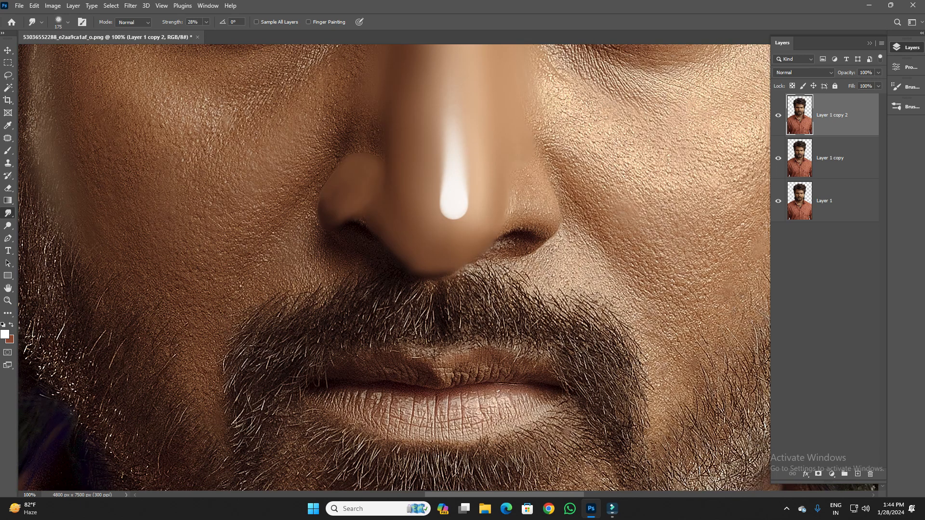
key("ctrl+minus")
key("ctrl+minus")
key("ctrl+minus")
key("ctrl+minus")
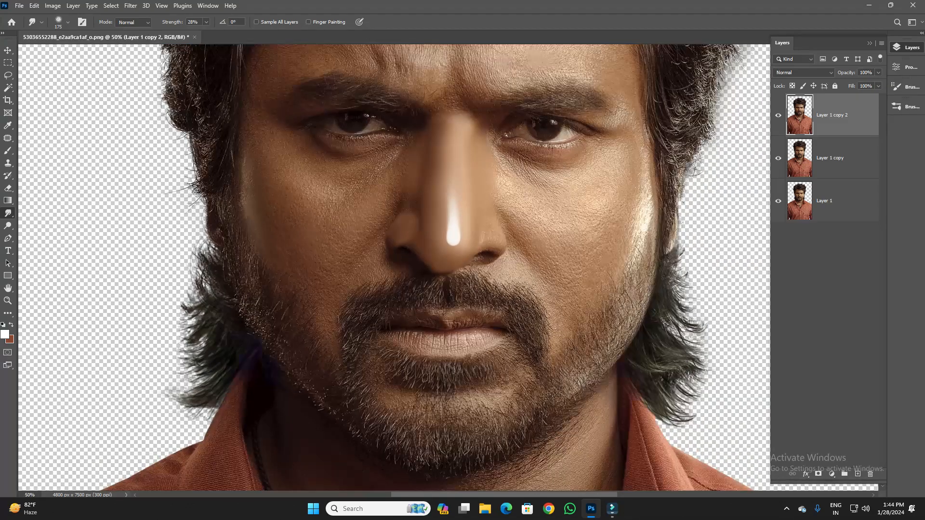
key("ctrl+plus")
key("ctrl+plus")
key("ctrl+plus")
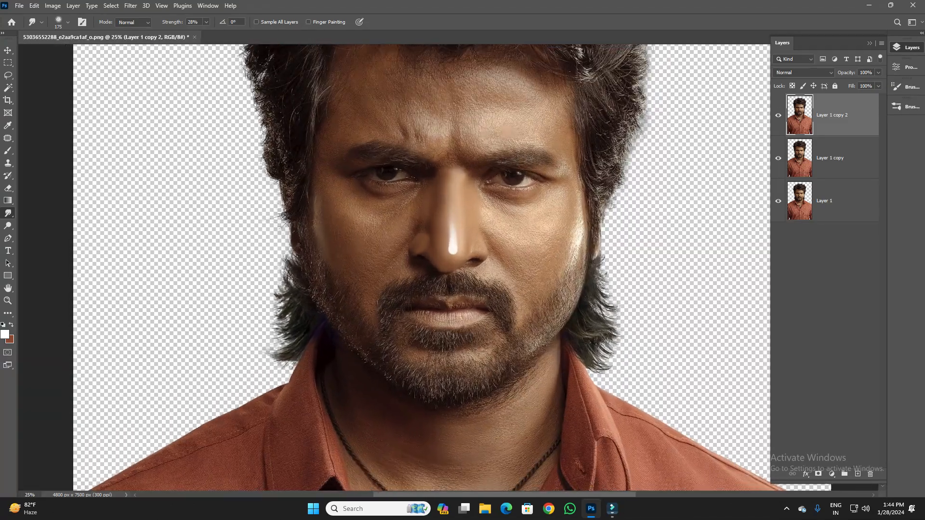
key("ctrl+minus")
key("ctrl+minus")
key("ctrl+minus")
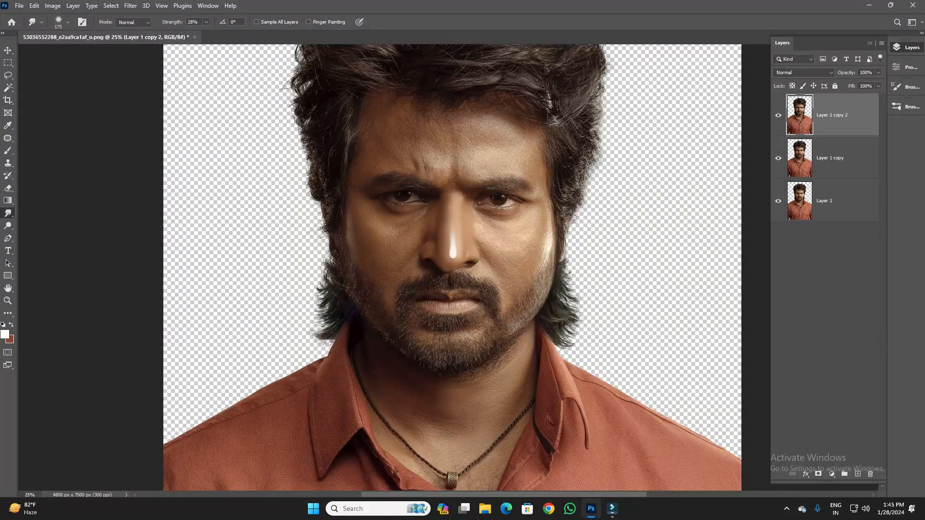
scroll(453, 268, "down", 3)
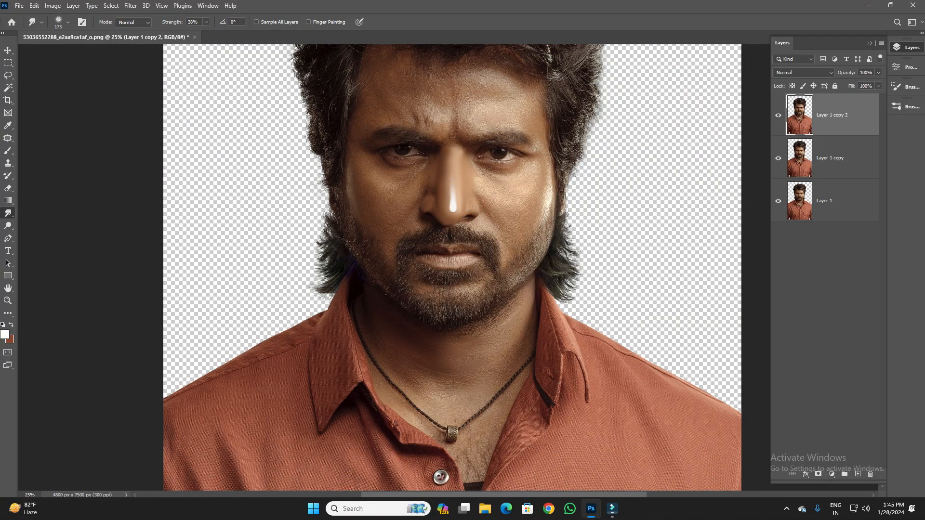
- Select the bright cheek beside the nose with the Lasso tool and feather the selection by 100 pixels
key("ctrl+plus")
key("ctrl+plus")
key("ctrl+plus")
key("ctrl+plus")
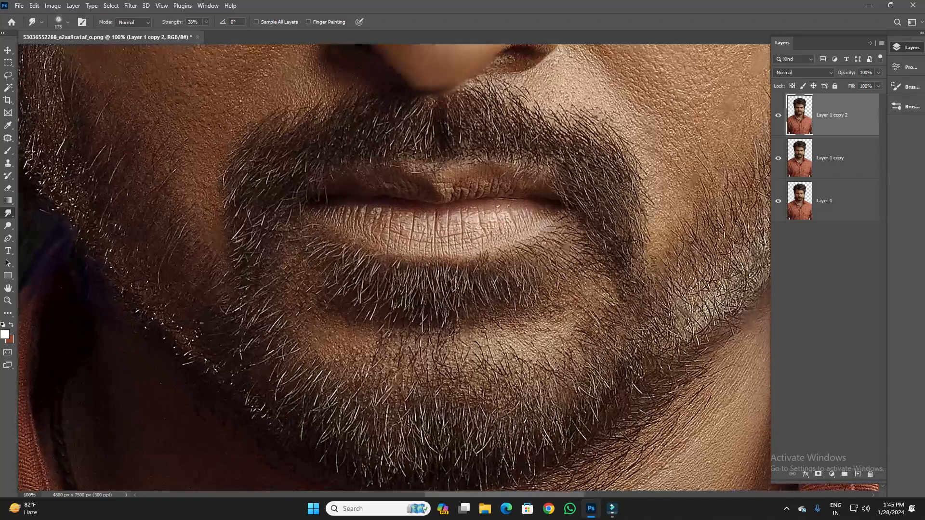
scroll(394, 267, "up", 10)
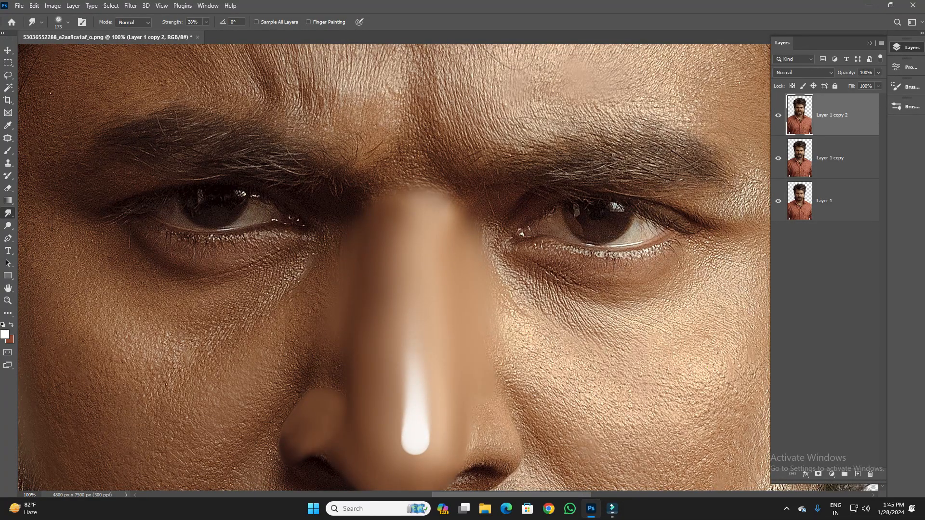
scroll(394, 268, "down", 1)
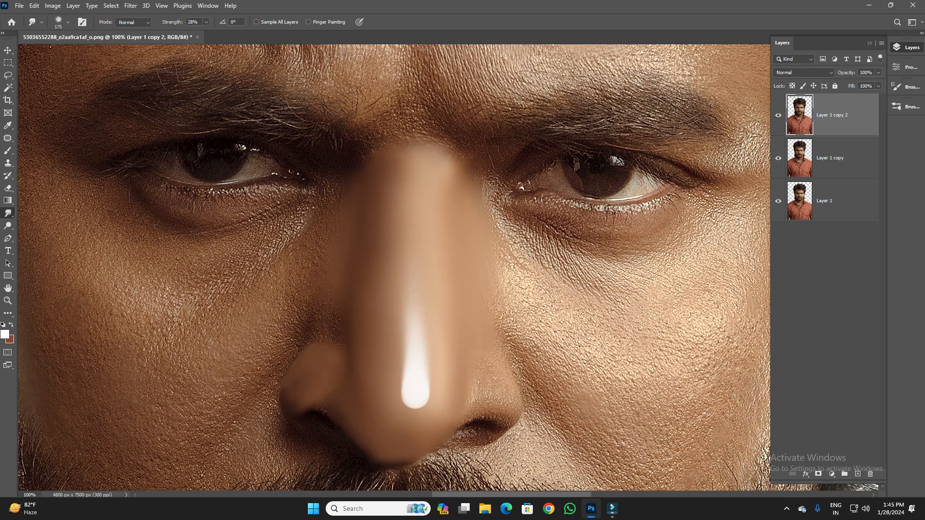
scroll(394, 268, "down", 1)
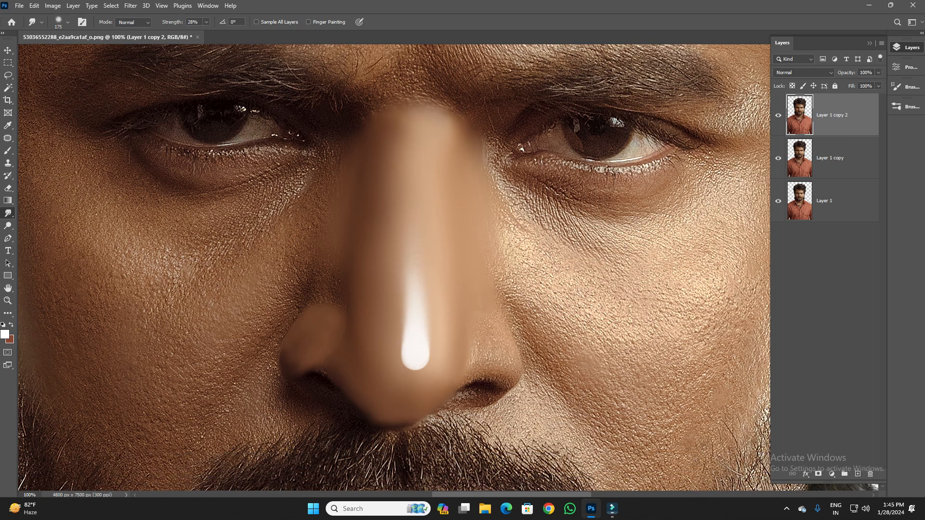
left_click_drag(482, 313, 305, 171)
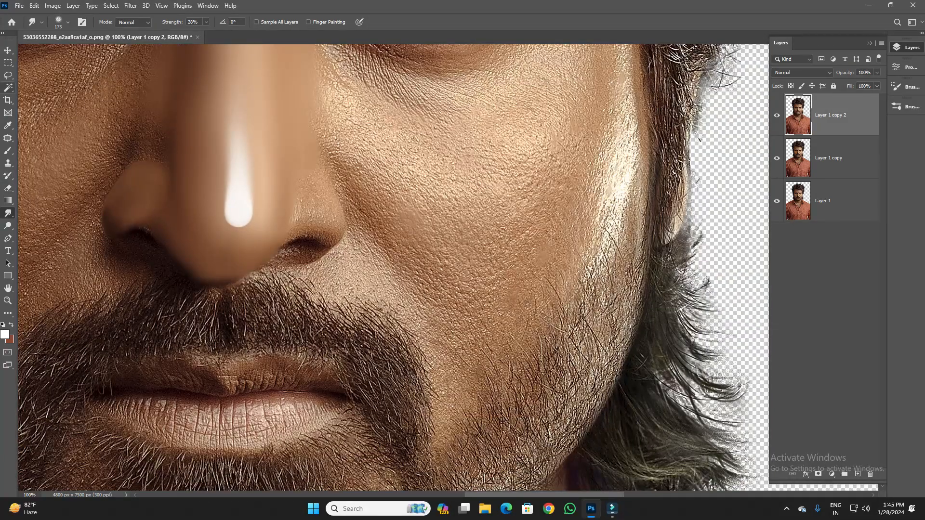
left_click(8, 75)
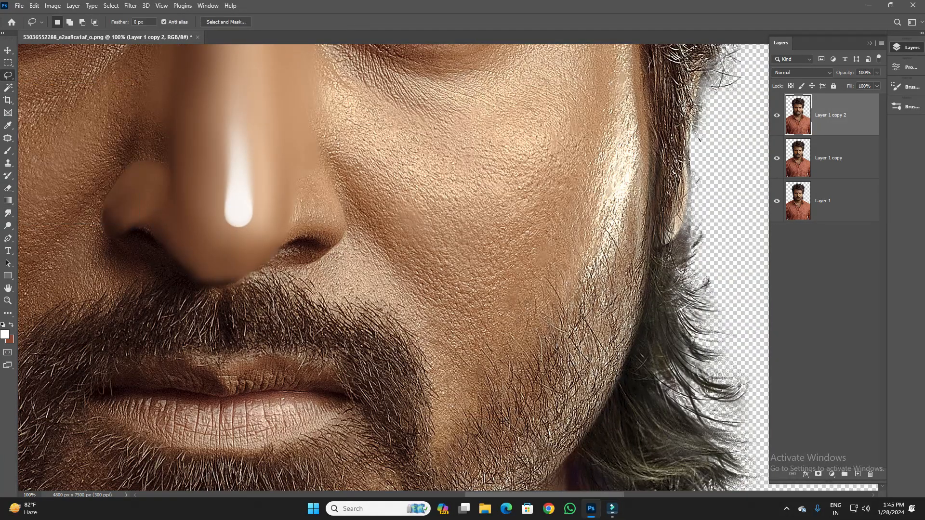
mouse_move(424, 287)
left_mouse_down()
mouse_move(351, 184)
mouse_move(392, 92)
mouse_move(585, 92)
mouse_move(608, 228)
mouse_move(424, 294)
left_mouse_up()
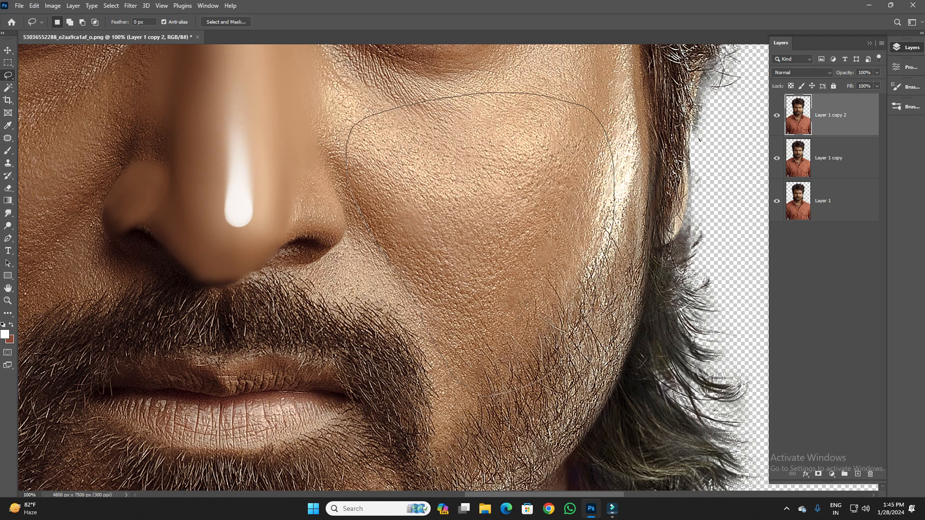
key("ctrl+d")
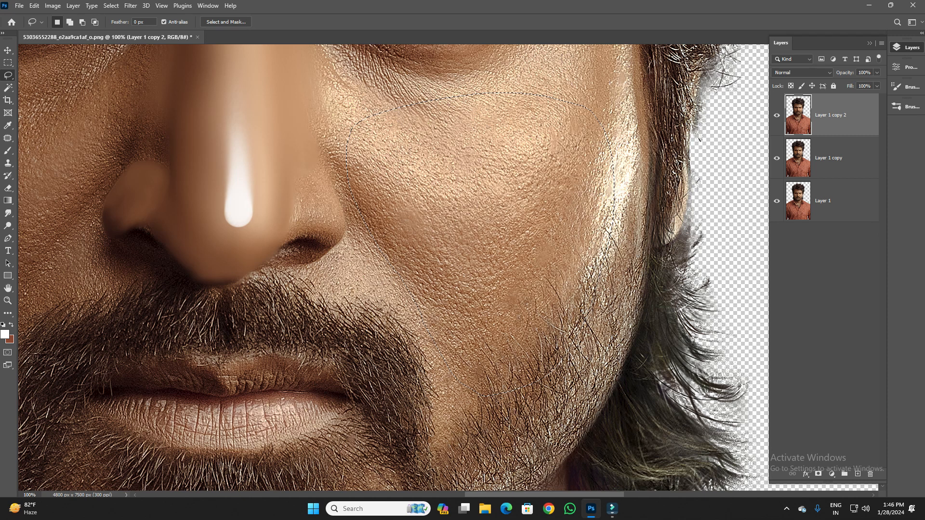
key("shift")
key("shift+F6")
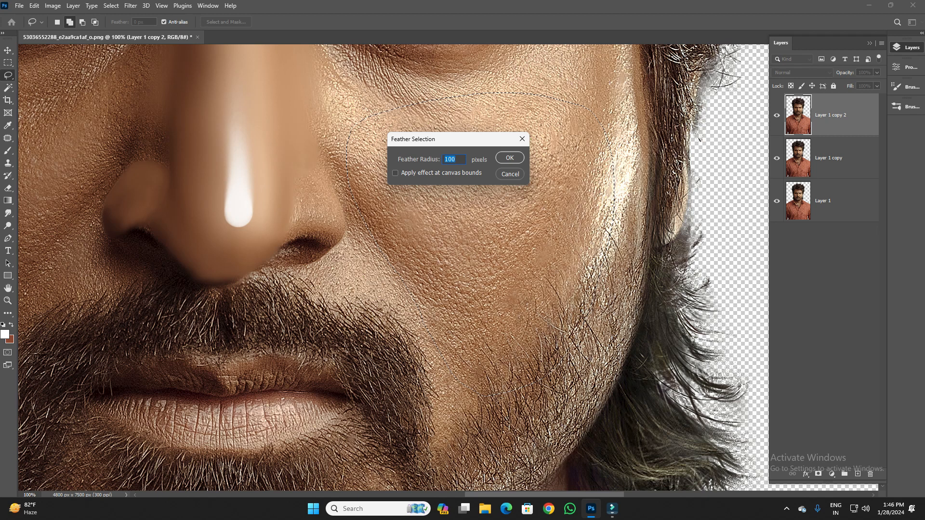
key("Return")
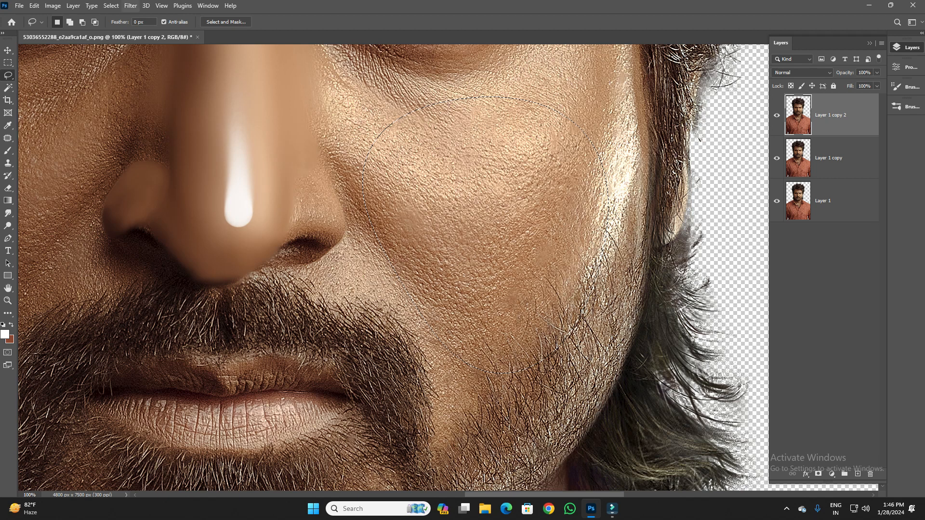
- Apply a Box Blur with a 38-pixel radius to the selected cheek and deselect it
left_click(131, 5)
mouse_move(144, 130)
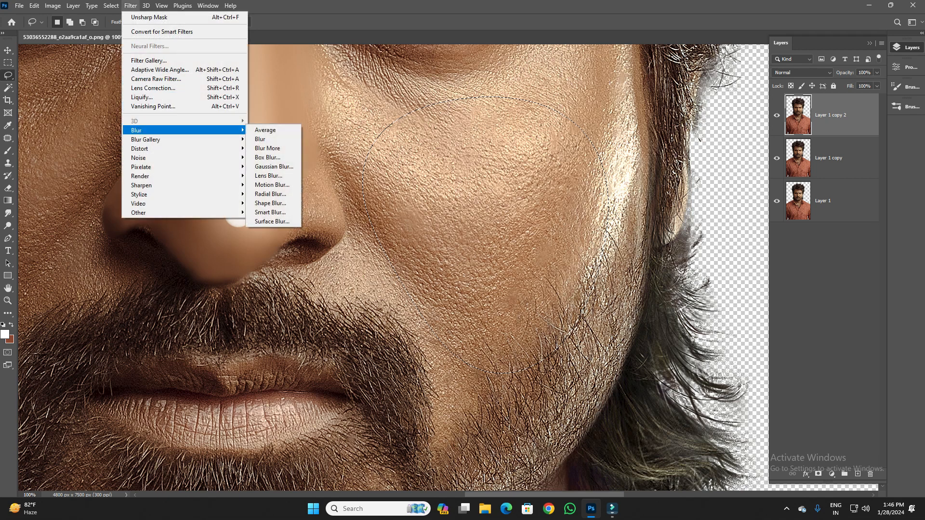
left_click(268, 157)
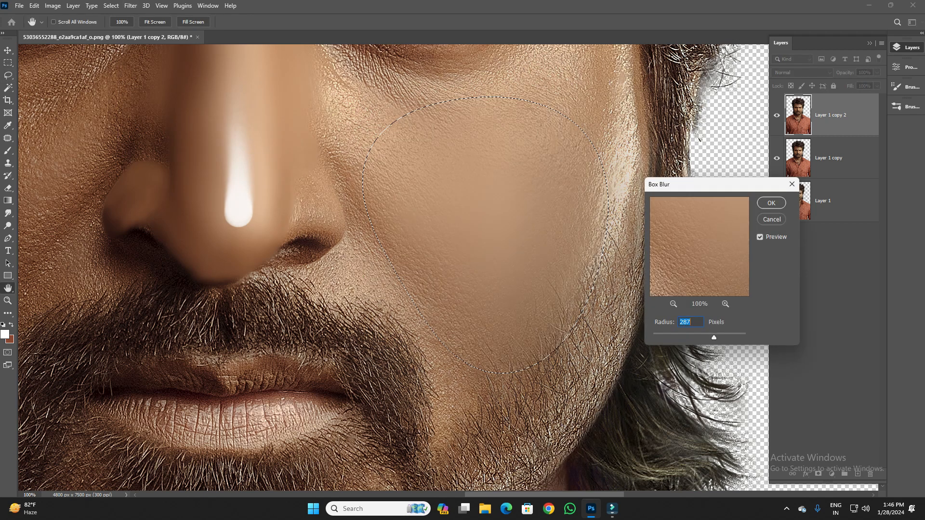
left_click_drag(714, 338, 672, 338)
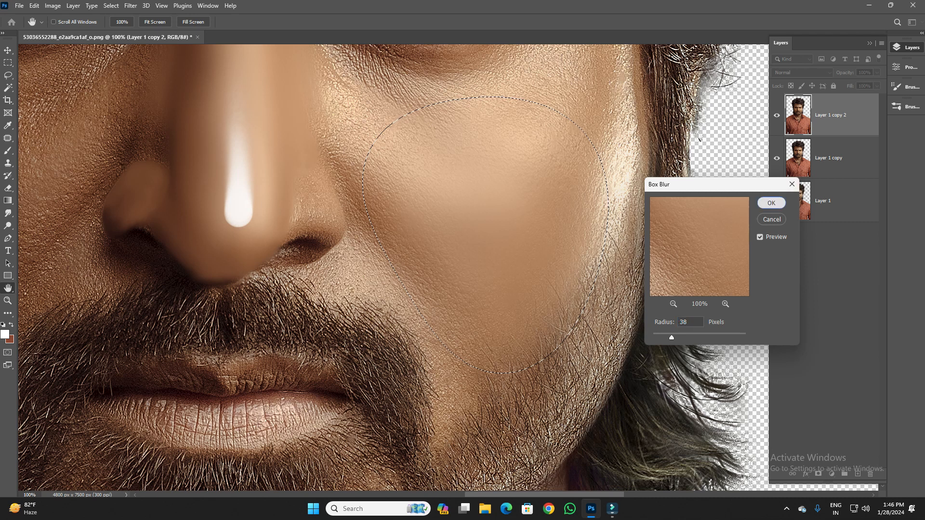
left_click(771, 203)
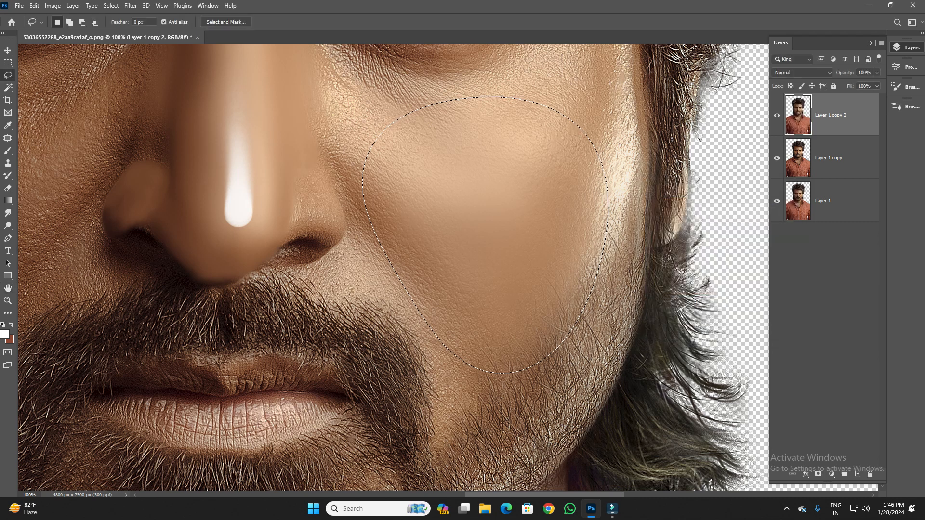
key("ctrl+d")
- Smudge the blurred cheek smoothly outward to the highlighted edge of the face using a 400 px brush at 27% strength
left_click(7, 201)
left_click(8, 213)
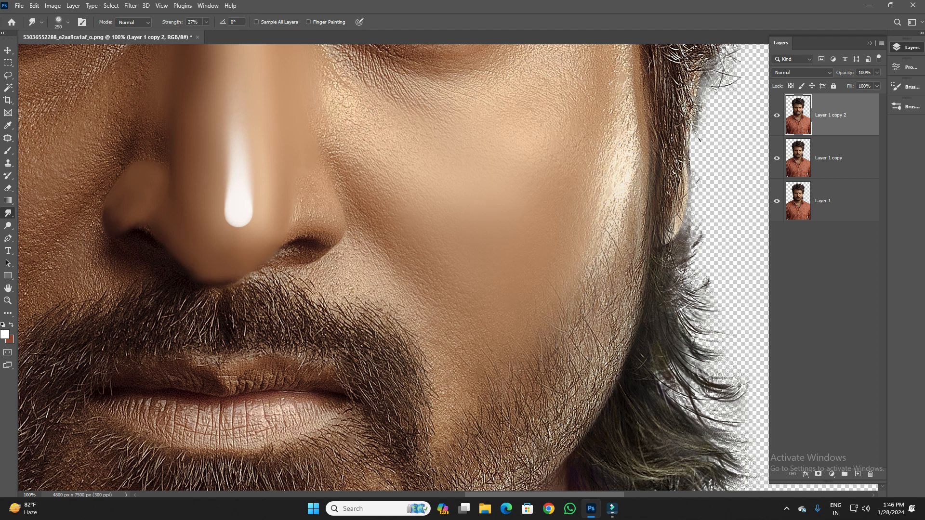
key("]")
key("]")
key("]")
key("[")
mouse_move(545, 200)
left_mouse_down()
mouse_move(556, 185)
mouse_move(549, 183)
mouse_move(550, 242)
mouse_move(469, 257)
mouse_move(489, 284)
mouse_move(485, 310)
mouse_move(534, 289)
mouse_move(429, 201)
mouse_move(433, 186)
mouse_move(419, 170)
mouse_move(511, 157)
mouse_move(502, 150)
mouse_move(546, 141)
mouse_move(571, 125)
mouse_move(565, 119)
mouse_move(571, 225)
left_mouse_up()
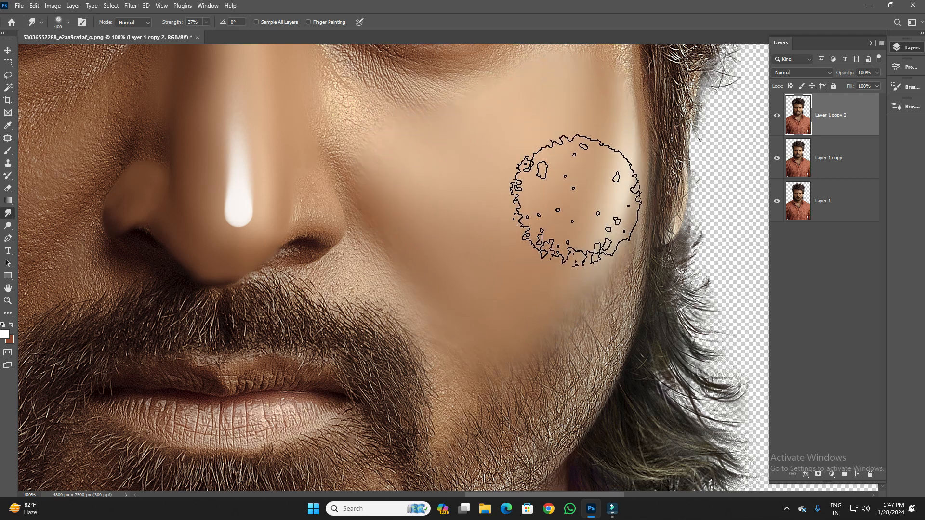
scroll(549, 236, "up", 5)
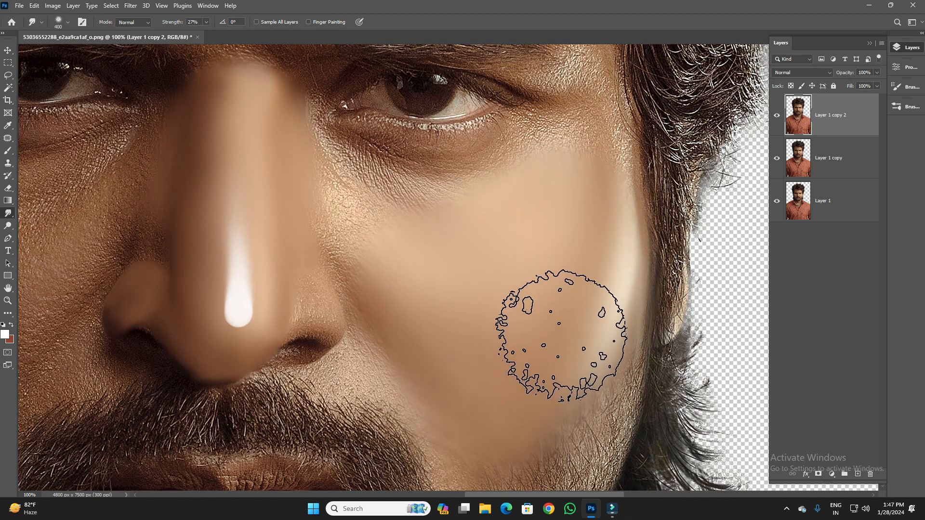
scroll(511, 309, "up", 2)
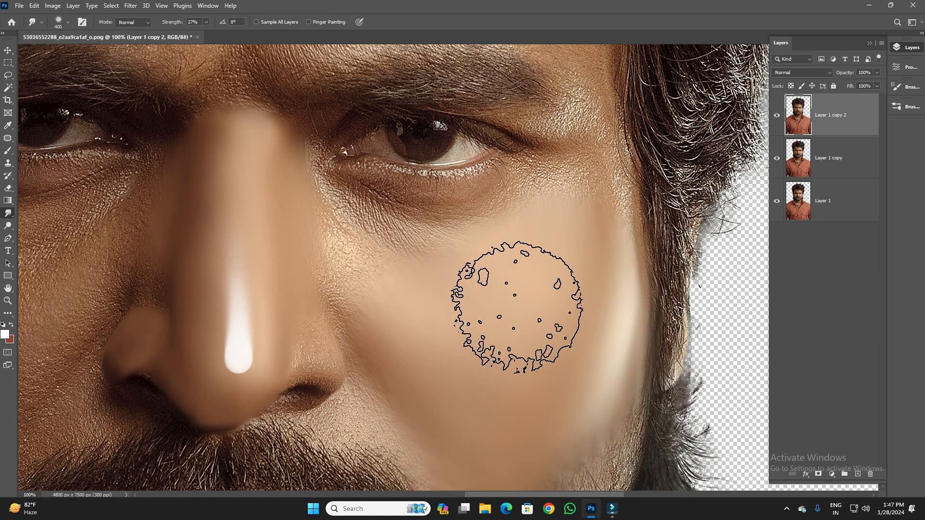
- Smudge the skin between the nose and inner eye corner and the outer upper cheek with a 175 px brush
key("bracketleft")
key("bracketleft")
key("bracketleft")
key("bracketleft")
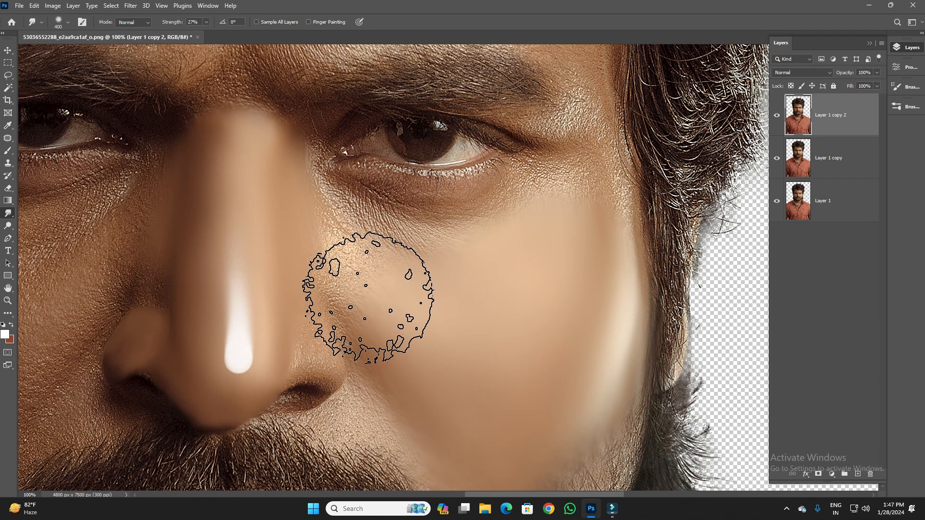
left_click_drag(403, 311, 372, 290)
left_click_drag(354, 241, 331, 218)
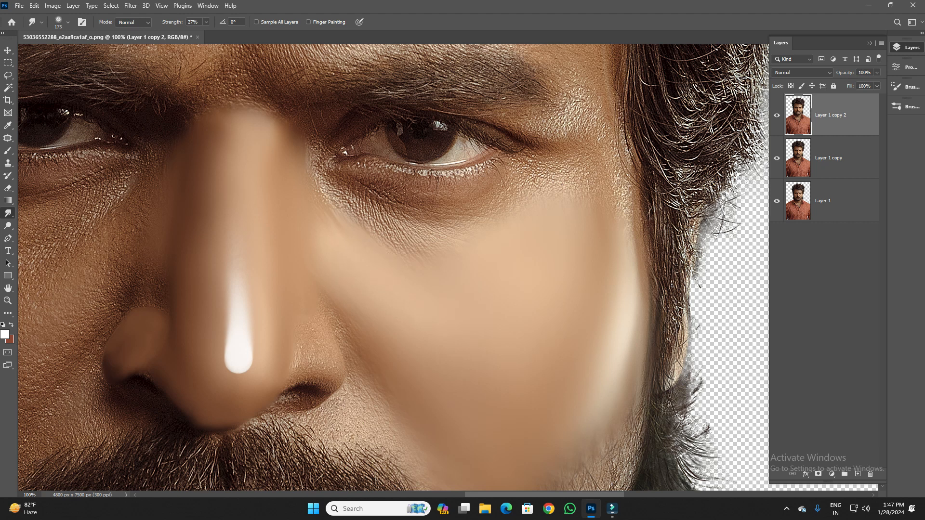
left_click_drag(358, 316, 328, 288)
scroll(393, 267, "down", 2)
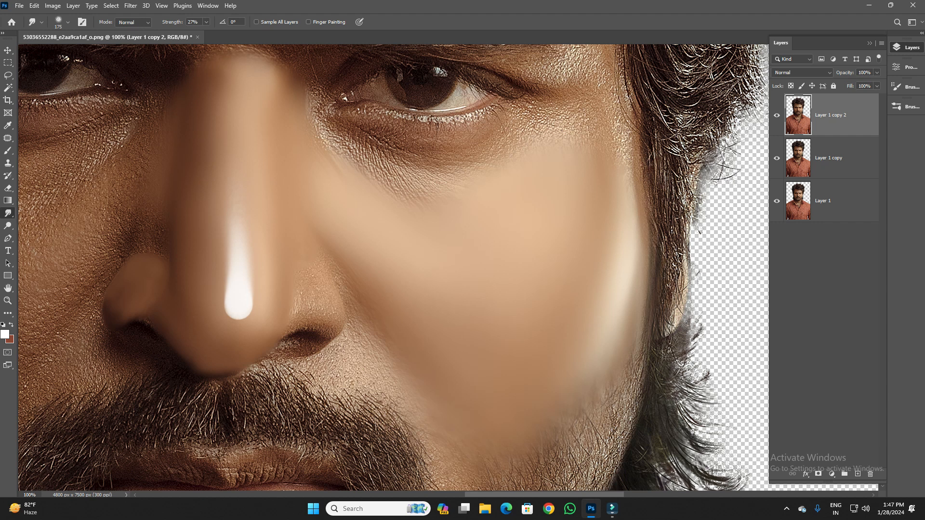
scroll(394, 267, "up", 2)
mouse_move(554, 214)
left_mouse_down()
mouse_move(561, 185)
mouse_move(582, 180)
mouse_move(597, 188)
mouse_move(600, 212)
left_mouse_up()
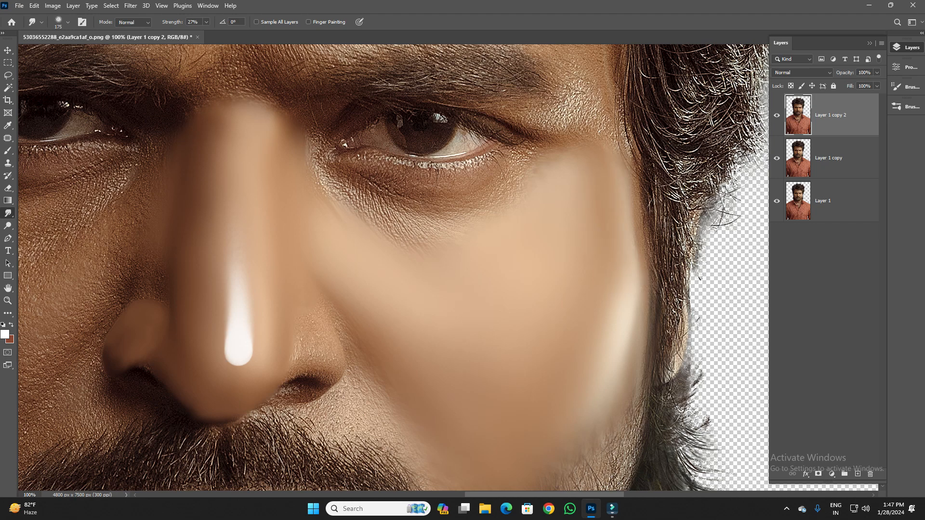
- Extend the smudging from the smoothed cheek down to the bare skin beside the mustache's outer end
scroll(393, 268, "up", 2)
scroll(393, 268, "up", 8)
scroll(393, 268, "left", 4)
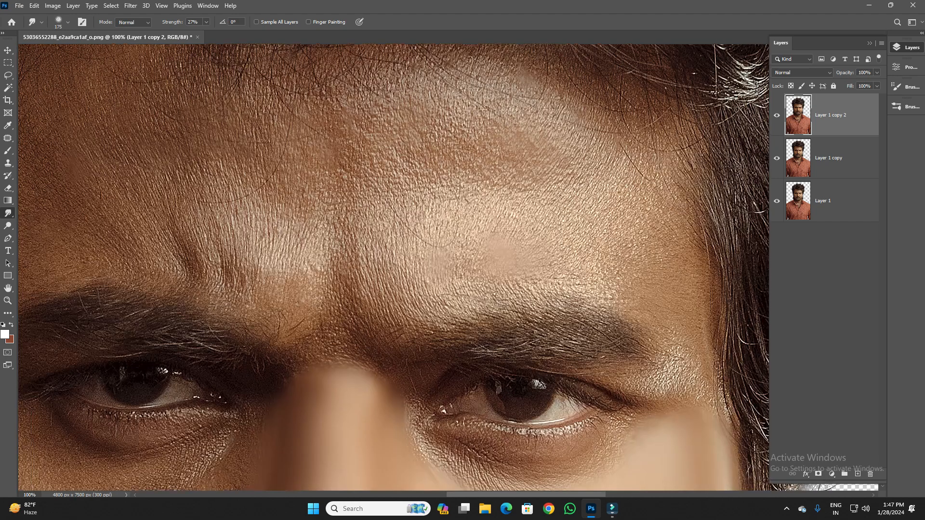
scroll(393, 267, "down", 18)
scroll(393, 268, "right", 8)
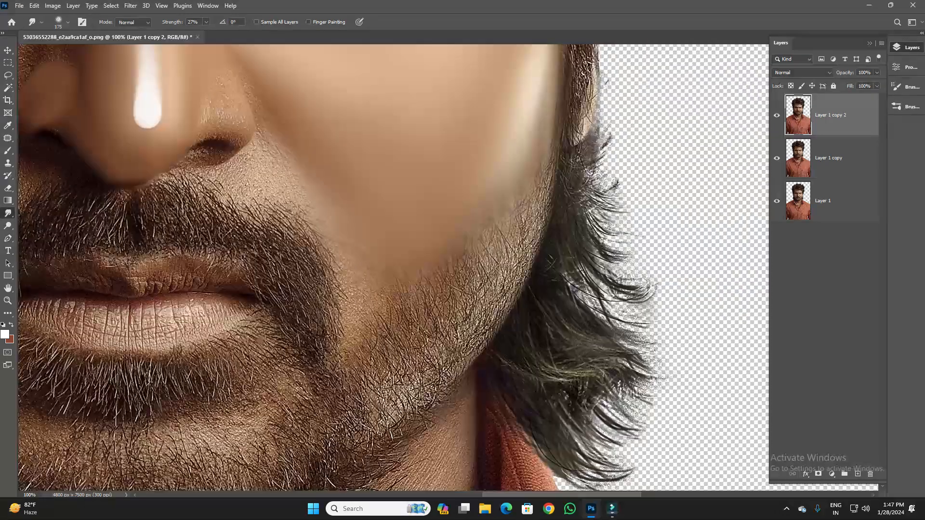
left_click_drag(340, 284, 337, 330)
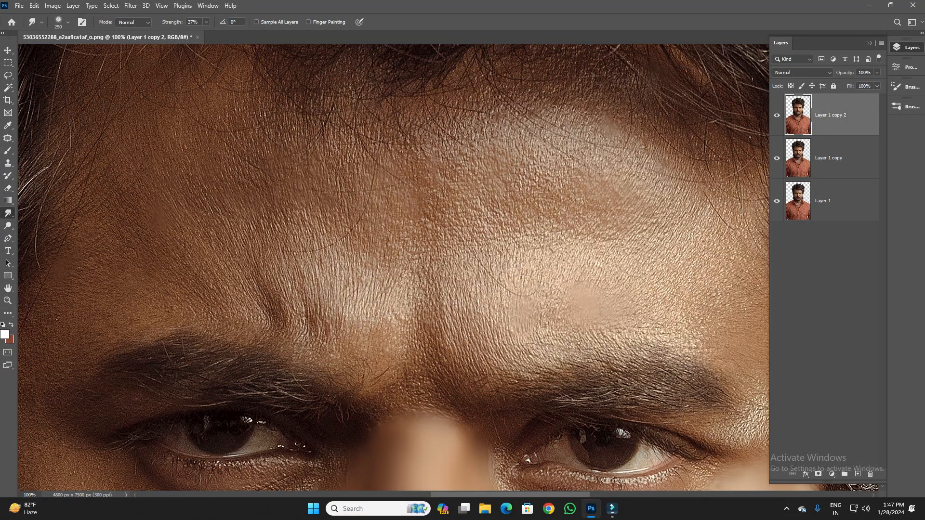
- Smudge the brighter half of the forehead smooth above the eyebrow with a 250 px brush at 27% strength
mouse_move(482, 313)
left_mouse_down()
mouse_move(492, 325)
mouse_move(488, 309)
left_mouse_up()
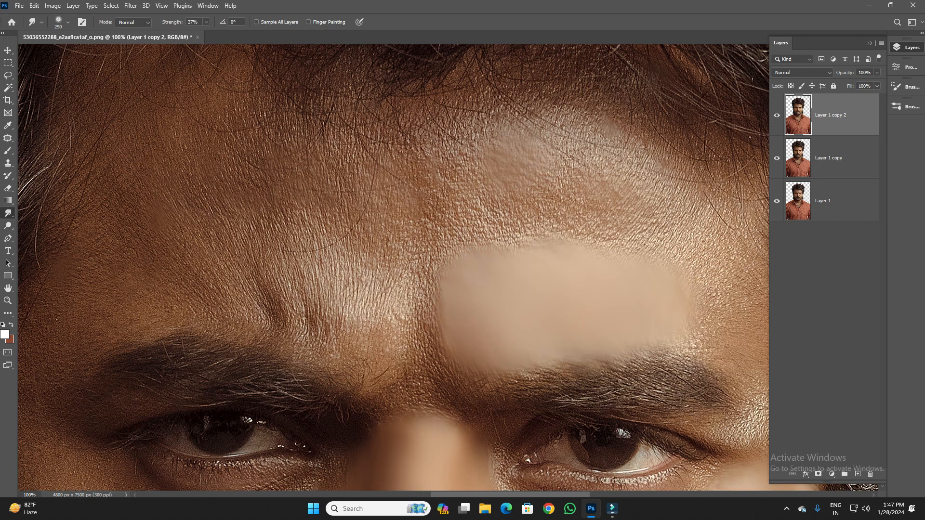
mouse_move(522, 162)
left_mouse_down()
mouse_move(573, 155)
mouse_move(458, 156)
mouse_move(597, 164)
mouse_move(653, 192)
left_mouse_up()
left_click_drag(506, 167, 472, 166)
left_click_drag(643, 180, 673, 201)
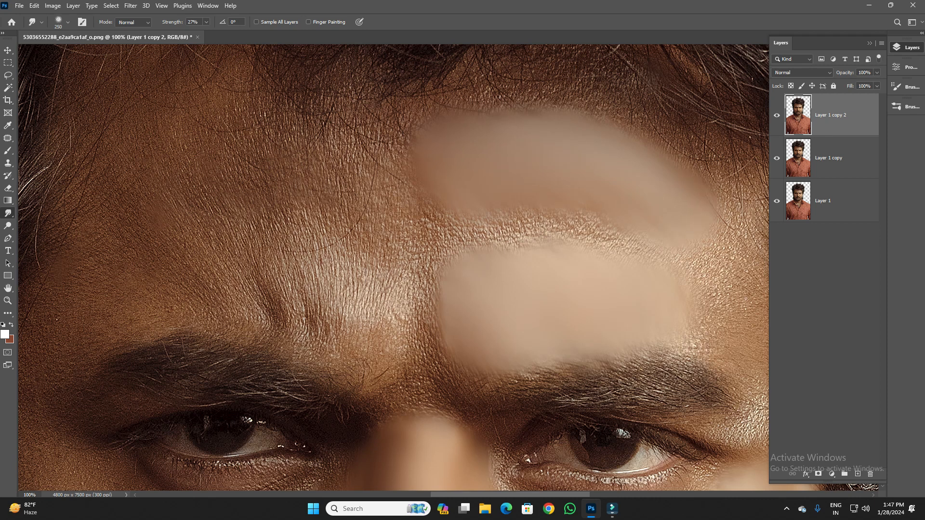
mouse_move(665, 250)
left_mouse_down()
mouse_move(527, 173)
mouse_move(534, 192)
mouse_move(602, 137)
left_mouse_up()
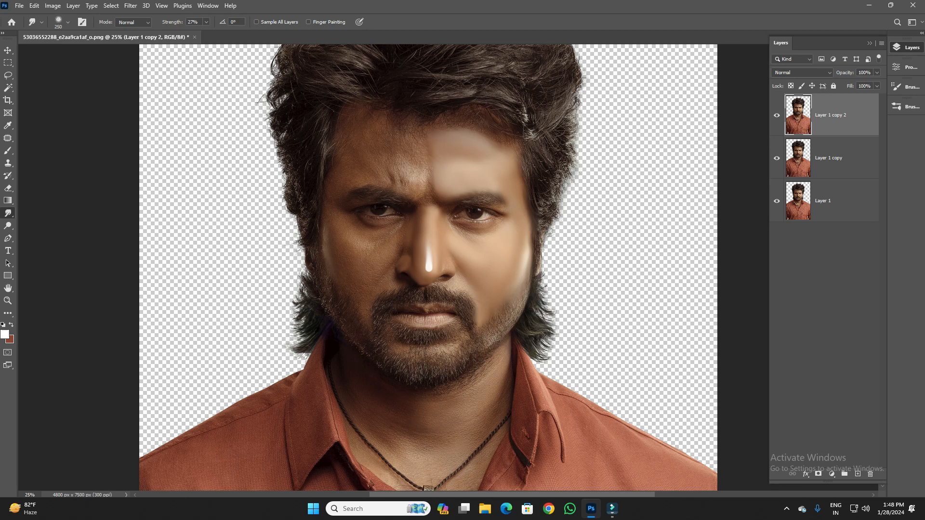
- Toggle the visibility of Layer 1 copy 2 to compare the smudged face with the original
left_click(777, 115)
left_click(777, 115)
left_click(777, 115)
left_click(777, 116)
- Add an empty layer above the portrait and enable Sample All Layers for smudging the outer cheek onto it
key("ctrl+plus")
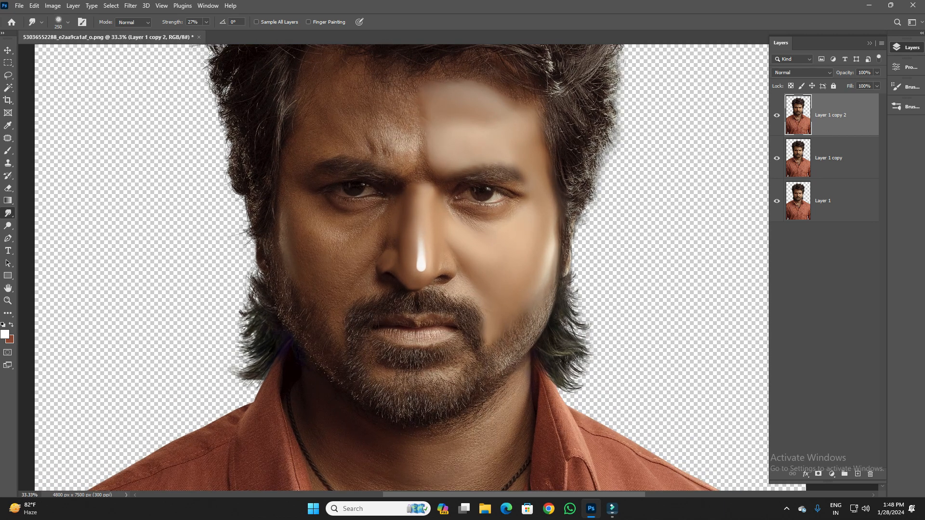
left_click(858, 474)
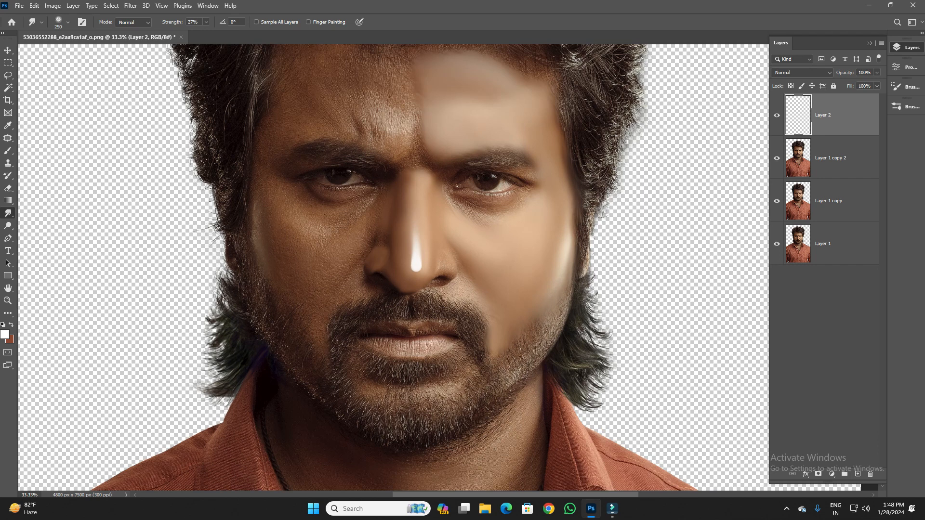
key("ctrl+plus")
key("ctrl+plus")
key("ctrl+plus")
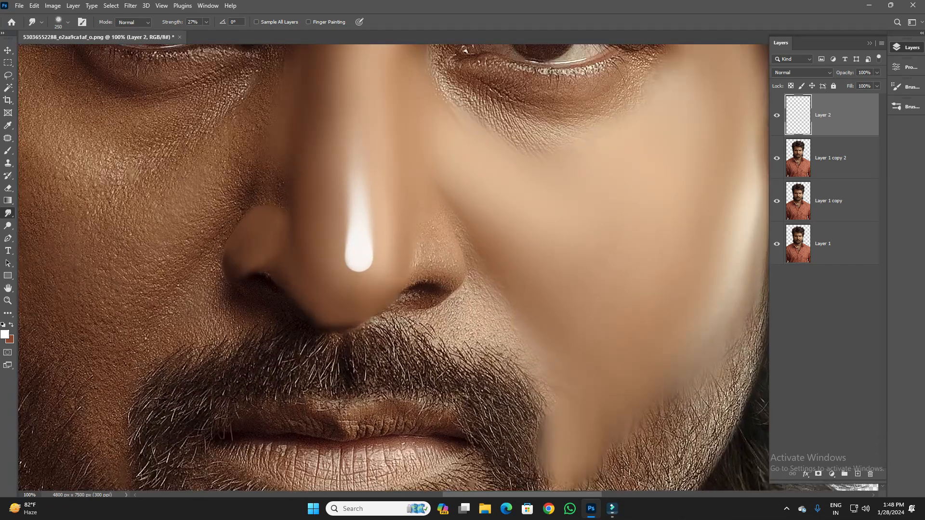
left_click(256, 22)
- Hide the three portrait layers to examine the cheek smudge on the new layer by itself
left_click(776, 158)
left_click(777, 201)
left_click(822, 244)
left_click(777, 244)
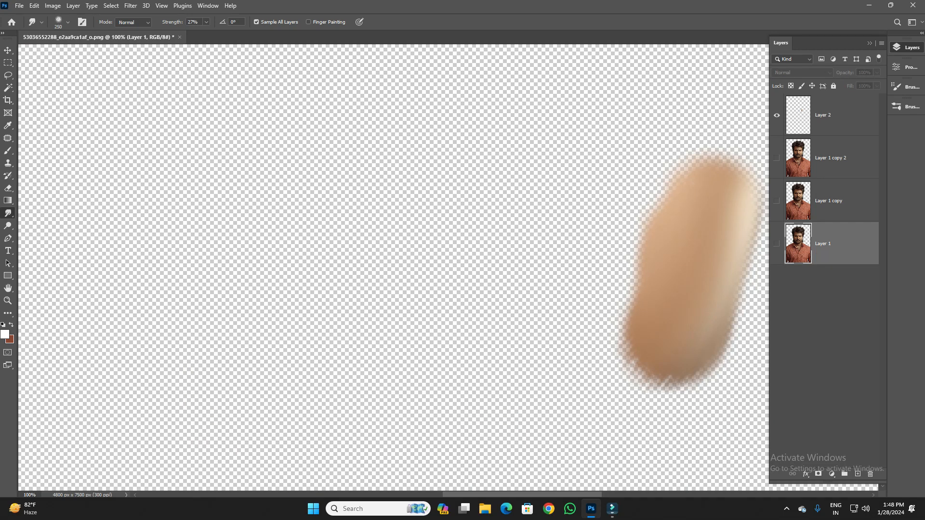
scroll(394, 270, "right", 5)
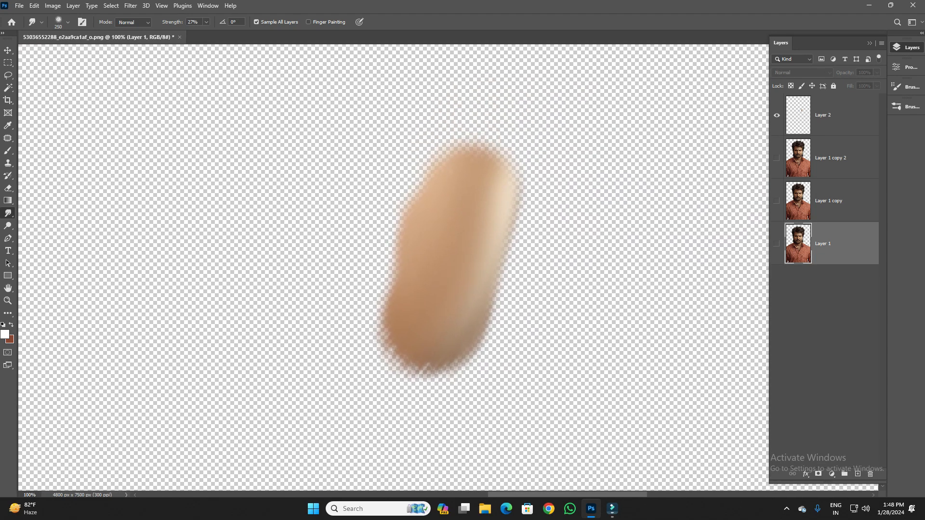
left_click(777, 244)
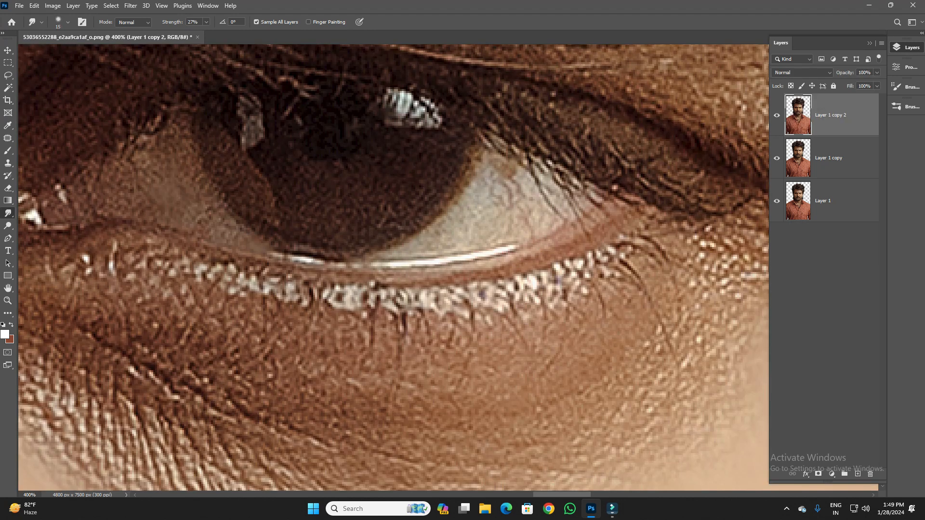
- Smudge the outer white of the eye on the brighter face side smooth at 75% strength with a 35 px brush
left_click(206, 22)
left_click_drag(206, 32, 229, 32)
mouse_move(467, 220)
left_mouse_down()
mouse_move(491, 180)
mouse_move(489, 157)
mouse_move(501, 173)
mouse_move(493, 147)
mouse_move(514, 168)
mouse_move(584, 198)
mouse_move(553, 220)
mouse_move(576, 201)
left_mouse_up()
key("bracketright")
key("bracketright")
mouse_move(507, 227)
left_mouse_down()
mouse_move(524, 188)
mouse_move(550, 202)
left_mouse_up()
left_click_drag(452, 199, 441, 235)
key("ctrl+z")
mouse_move(506, 237)
left_mouse_down()
mouse_move(561, 199)
mouse_move(517, 166)
left_mouse_up()
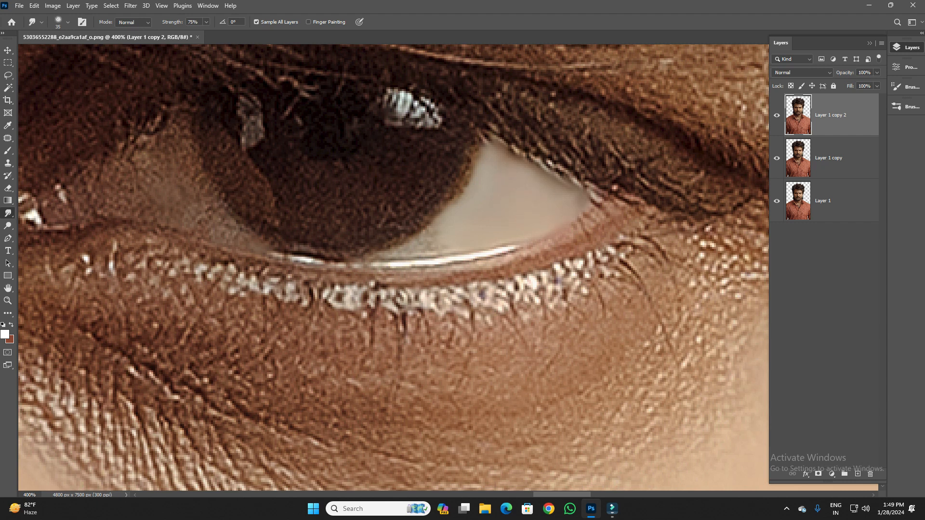
- Smudge the inner white of the same eye smooth and refine the iris's lower edge with a 10 px brush
mouse_move(159, 183)
left_mouse_down()
mouse_move(136, 149)
mouse_move(166, 126)
mouse_move(196, 220)
mouse_move(256, 205)
mouse_move(338, 228)
left_mouse_up()
mouse_move(274, 188)
left_mouse_down()
mouse_move(263, 173)
mouse_move(276, 157)
left_mouse_up()
mouse_move(386, 217)
left_mouse_down()
mouse_move(275, 175)
mouse_move(262, 201)
mouse_move(293, 218)
mouse_move(275, 221)
left_mouse_up()
key("bracketleft")
key("bracketleft")
mouse_move(417, 223)
left_mouse_down()
mouse_move(453, 201)
mouse_move(454, 215)
mouse_move(466, 217)
left_mouse_up()
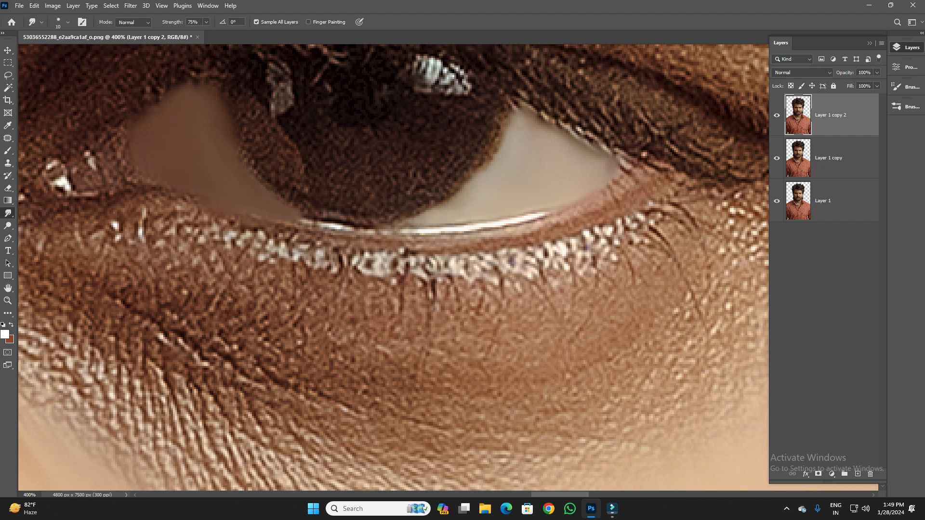
- Smudge the pink lid rim at the eye's outer corner smooth at 75% strength with the 10 px brush
scroll(530, 250, "up", 3)
mouse_move(570, 285)
left_mouse_down()
mouse_move(627, 246)
mouse_move(660, 249)
left_mouse_up()
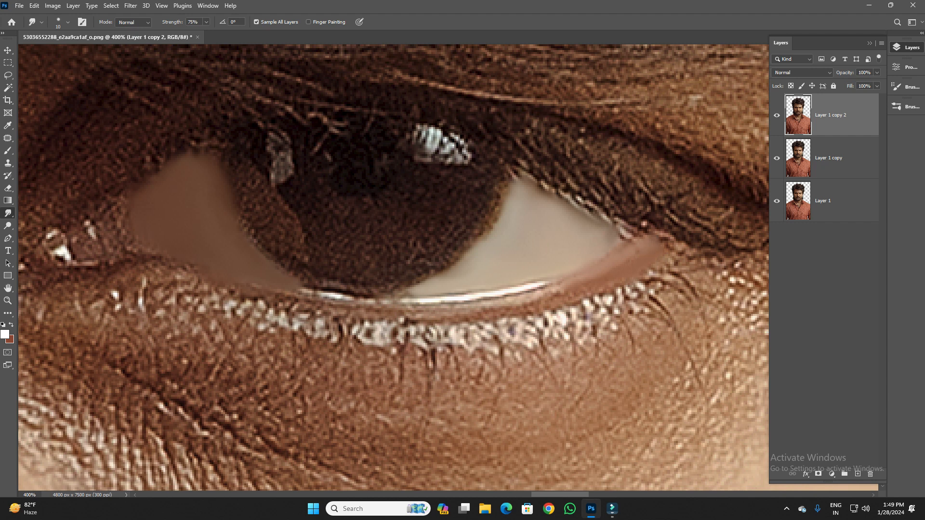
key("ctrl+minus")
key("ctrl+minus")
key("ctrl+minus")
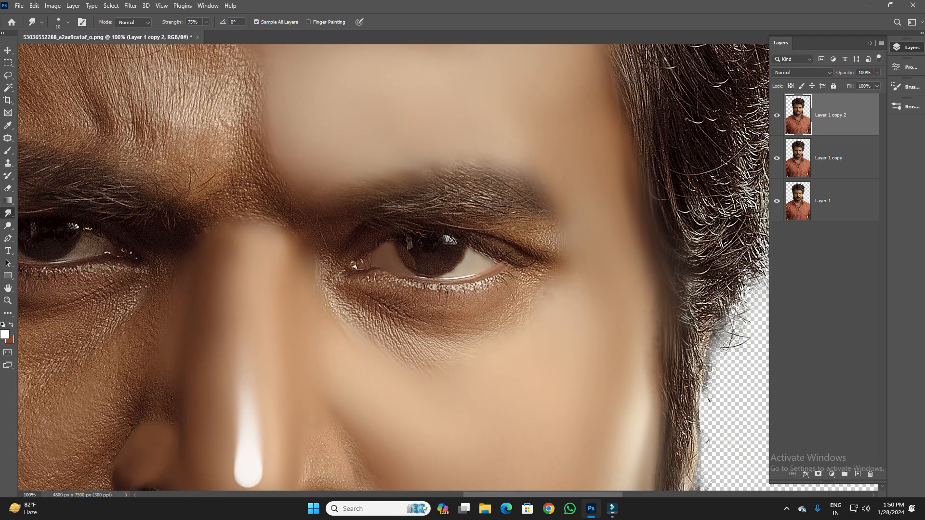
scroll(393, 268, "down", 1)
scroll(451, 263, "up", 2)
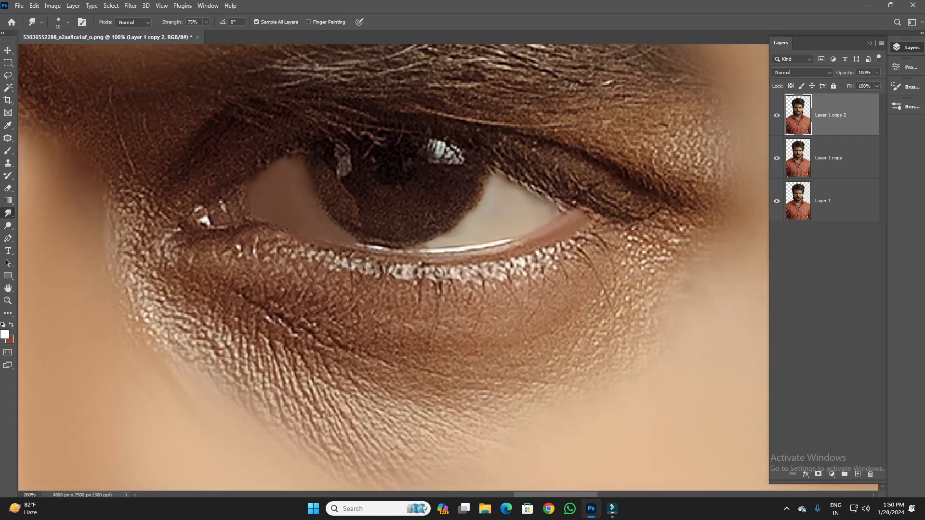
- Trace the eye's upper edge with a curved Pen path from the inner corner over the iris to the outer white
key("p")
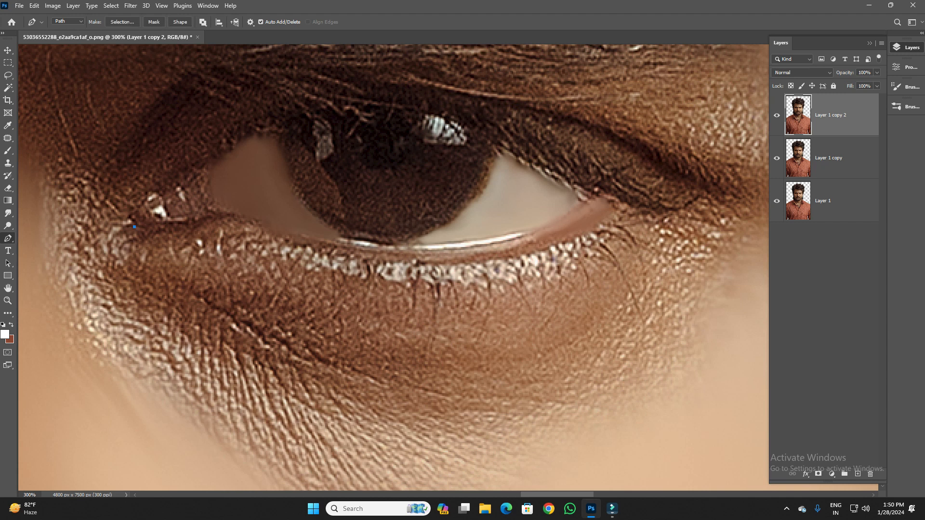
left_click_drag(209, 167, 263, 162)
key("ctrl+z")
key("ctrl+z")
left_click(218, 160)
left_click_drag(218, 160, 280, 153)
left_click(218, 161, "alt")
left_click_drag(562, 172, 783, 324)
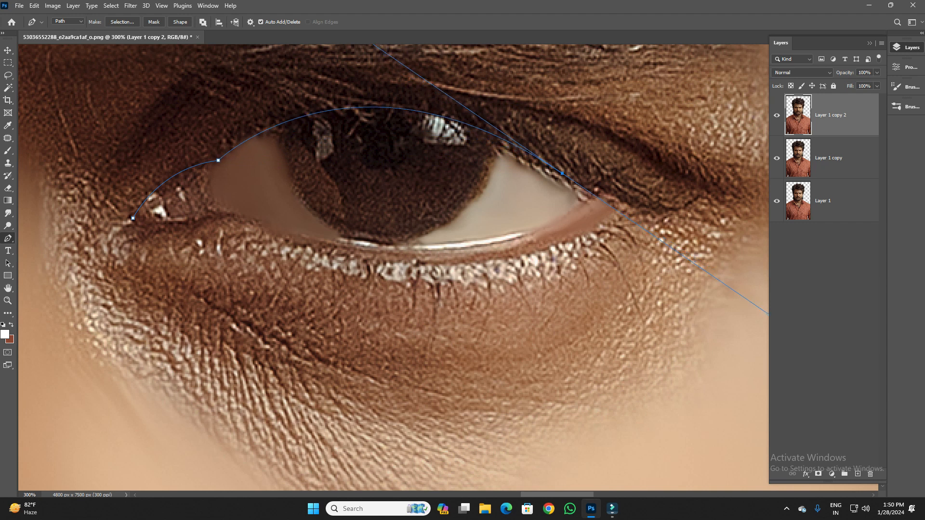
- Close the path along the eye's lower edge back to the inner corner and convert it into a selection
left_click(562, 173, "alt")
left_click(596, 195)
left_click_drag(369, 248, 218, 238)
left_click(369, 248, "alt")
left_click_drag(258, 221, 170, 245)
left_click(259, 222, "alt")
left_click(192, 225, "alt")
left_click_drag(133, 218, 123, 235)
key("ctrl+Return")
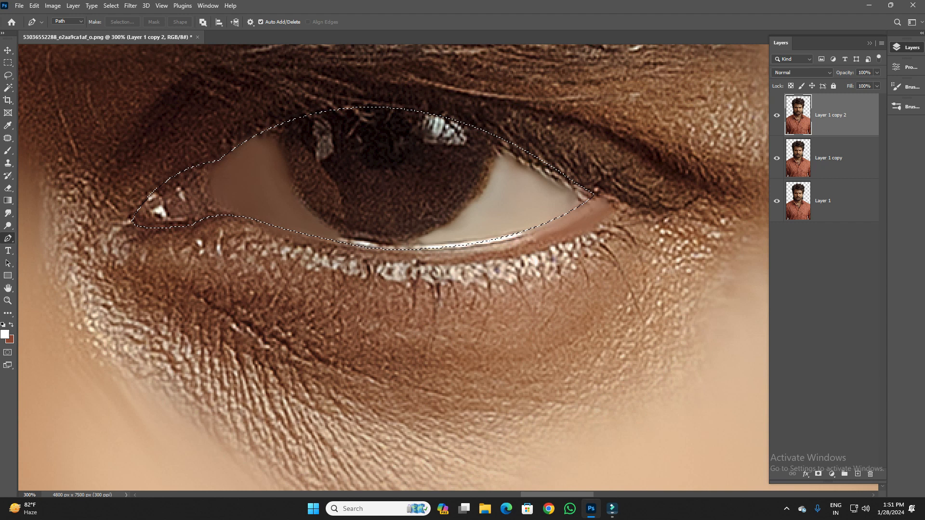
- Smudge both eye whites out to the selection's edge, covering the stray lashes and lower highlight, with a 30 px brush
left_click(8, 213)
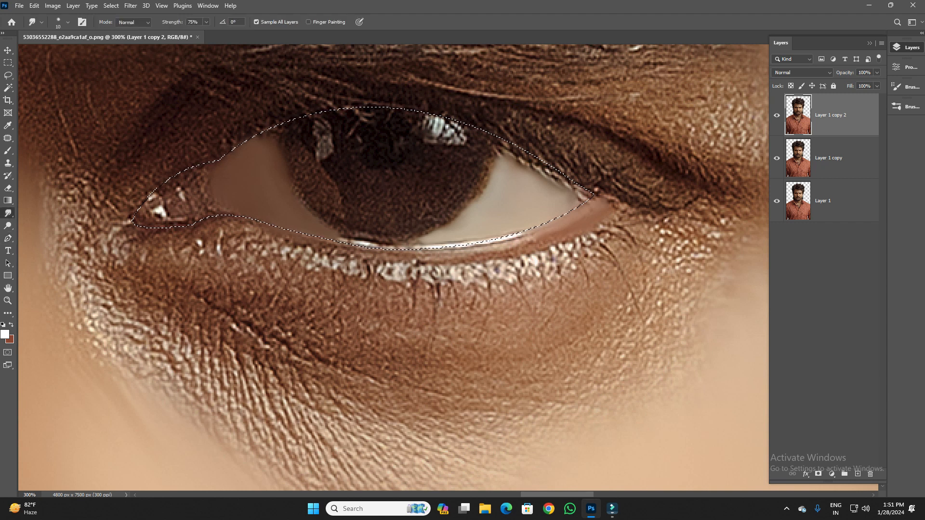
left_click_drag(261, 143, 282, 127)
key("bracketright")
key("bracketright")
key("bracketright")
key("bracketright")
mouse_move(512, 169)
left_mouse_down()
mouse_move(509, 147)
mouse_move(589, 195)
mouse_move(514, 174)
left_mouse_up()
left_click_drag(565, 188, 581, 188)
mouse_move(516, 177)
left_mouse_down()
mouse_move(514, 152)
mouse_move(545, 168)
left_mouse_up()
left_click_drag(505, 233, 415, 242)
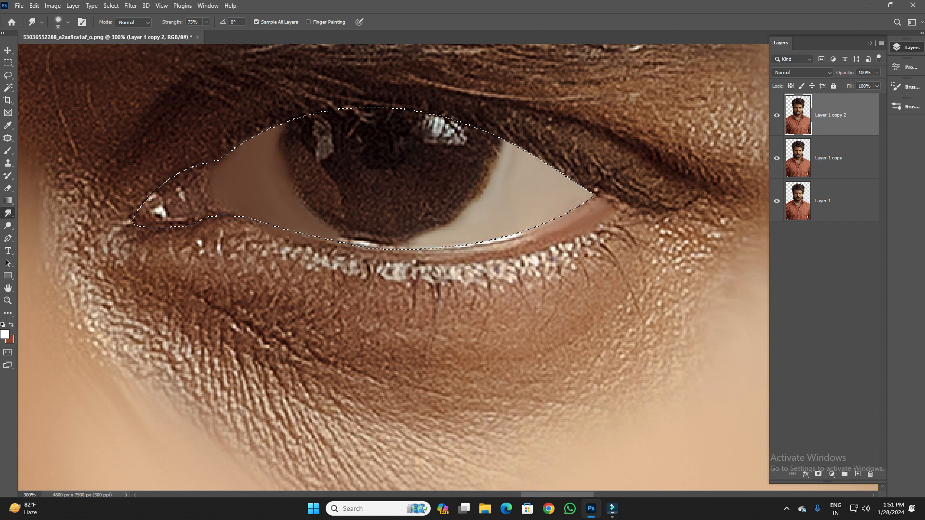
- Smudge the inner corner of the eye smooth within the selection, blending away its bright highlights
left_click_drag(215, 180, 229, 212)
mouse_move(181, 193)
left_mouse_down()
mouse_move(175, 199)
mouse_move(191, 184)
mouse_move(194, 206)
mouse_move(146, 217)
mouse_move(161, 222)
mouse_move(175, 186)
left_mouse_up()
left_click_drag(220, 205, 216, 211)
left_click_drag(211, 176, 218, 191)
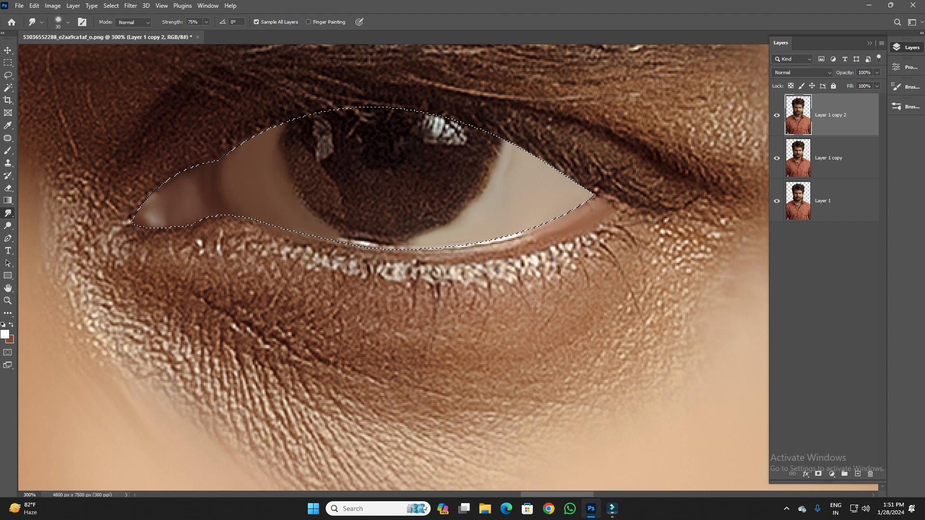
mouse_move(222, 174)
left_mouse_down()
mouse_move(220, 204)
mouse_move(171, 185)
mouse_move(161, 214)
mouse_move(136, 221)
left_mouse_up()
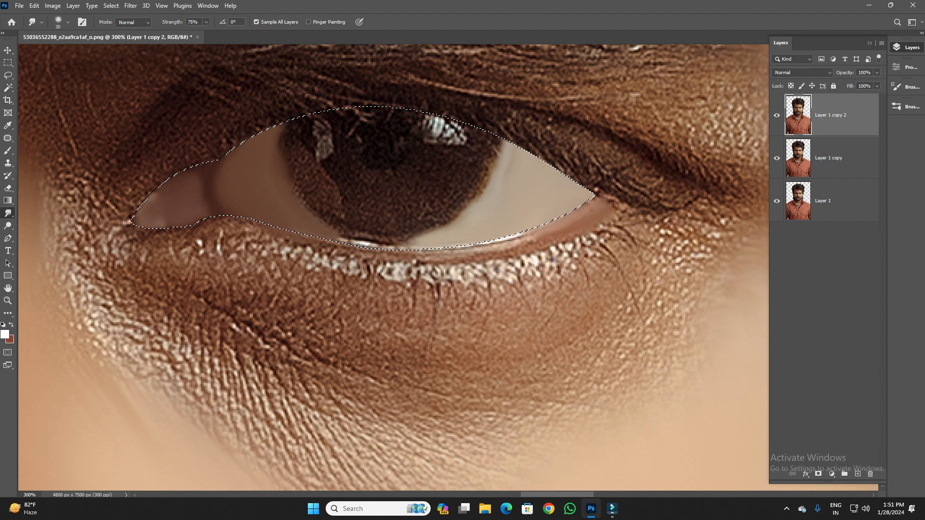
- Smudge the lower lid rim just outside the eye outline into a smooth pinkish-brown band
mouse_move(547, 240)
left_mouse_down()
mouse_move(415, 255)
mouse_move(347, 251)
left_mouse_up()
mouse_move(530, 237)
left_mouse_down()
mouse_move(575, 221)
mouse_move(596, 196)
mouse_move(543, 227)
mouse_move(434, 254)
mouse_move(327, 246)
left_mouse_up()
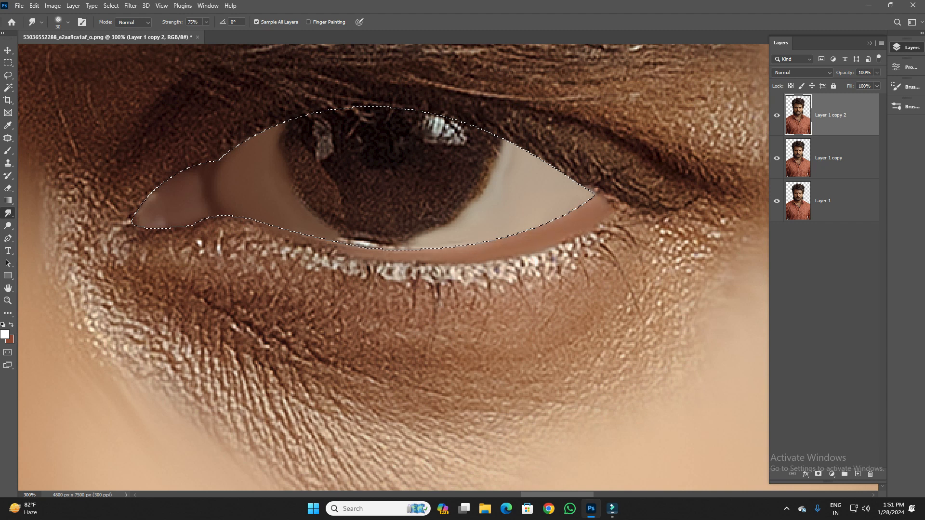
mouse_move(260, 231)
left_mouse_down()
mouse_move(207, 225)
mouse_move(322, 251)
mouse_move(268, 242)
left_mouse_up()
mouse_move(347, 260)
left_mouse_down()
mouse_move(515, 255)
mouse_move(400, 251)
left_mouse_up()
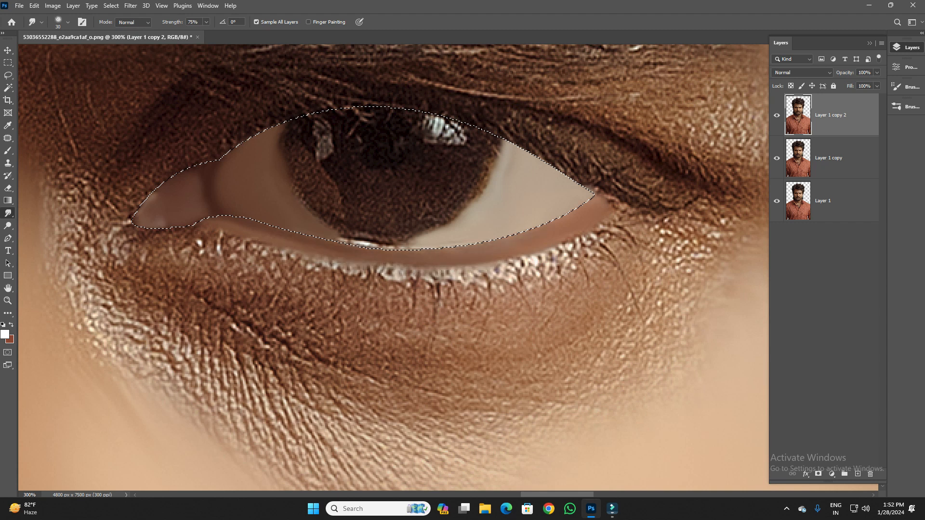
- Smudge a dark line along the upper lid from the inner corner to past the outer corner, and deselect the eye
mouse_move(145, 234)
left_mouse_down()
mouse_move(194, 236)
mouse_move(127, 226)
mouse_move(131, 205)
mouse_move(193, 157)
mouse_move(301, 105)
mouse_move(410, 99)
mouse_move(506, 128)
mouse_move(626, 204)
left_mouse_up()
left_click_drag(557, 167, 588, 186)
left_click_drag(529, 148, 693, 238)
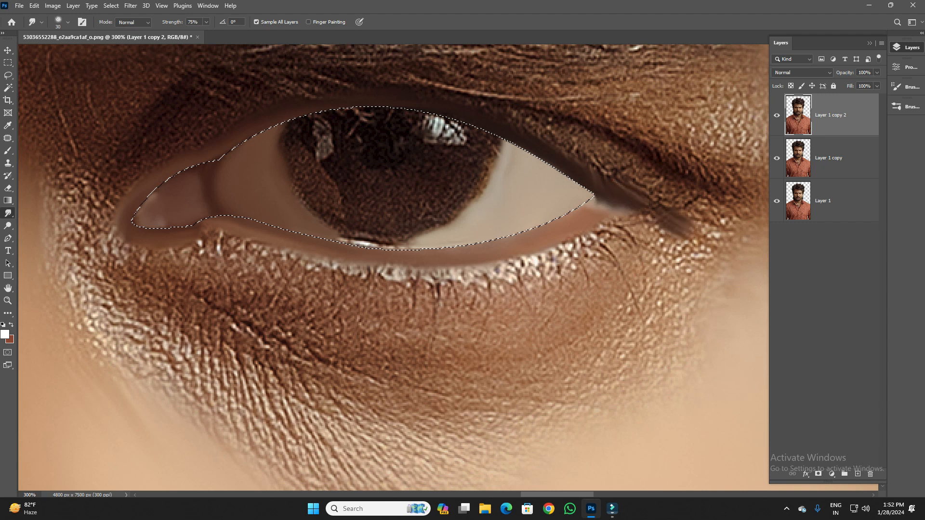
left_click_drag(613, 202, 684, 215)
left_click_drag(591, 176, 649, 199)
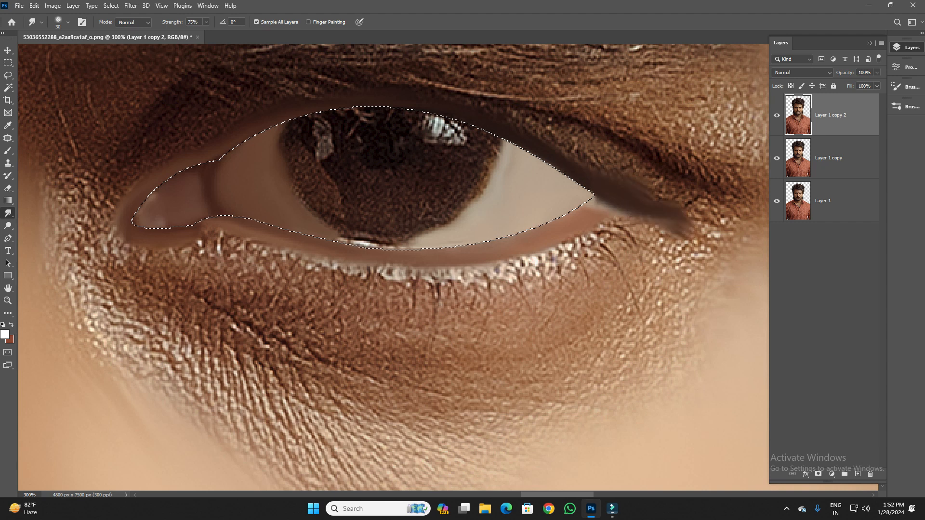
mouse_move(351, 100)
left_mouse_down()
mouse_move(282, 95)
mouse_move(229, 141)
mouse_move(147, 182)
mouse_move(113, 229)
mouse_move(132, 235)
left_mouse_up()
mouse_move(161, 176)
left_mouse_down()
mouse_move(113, 226)
mouse_move(110, 236)
mouse_move(126, 232)
mouse_move(113, 243)
left_mouse_up()
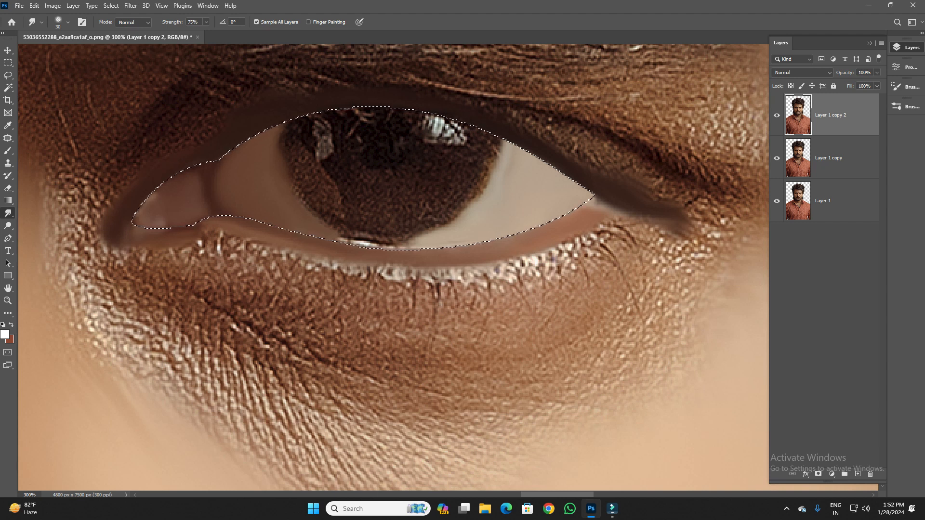
key("ctrl+d")
- Examine the smudged eye up close and in relation to the whole face
key("ctrl+minus")
key("ctrl+minus")
key("ctrl+minus")
key("ctrl+minus")
key("ctrl+minus")
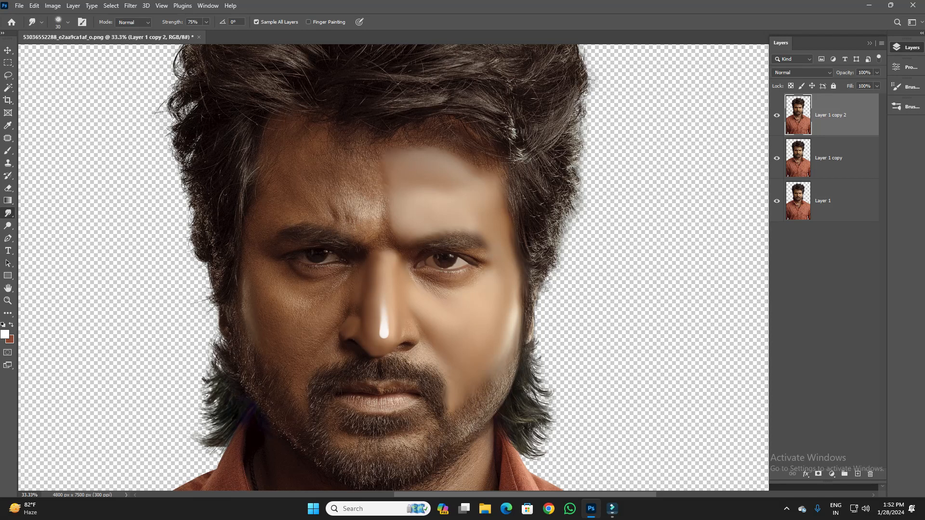
key("ctrl+plus")
key("ctrl+plus")
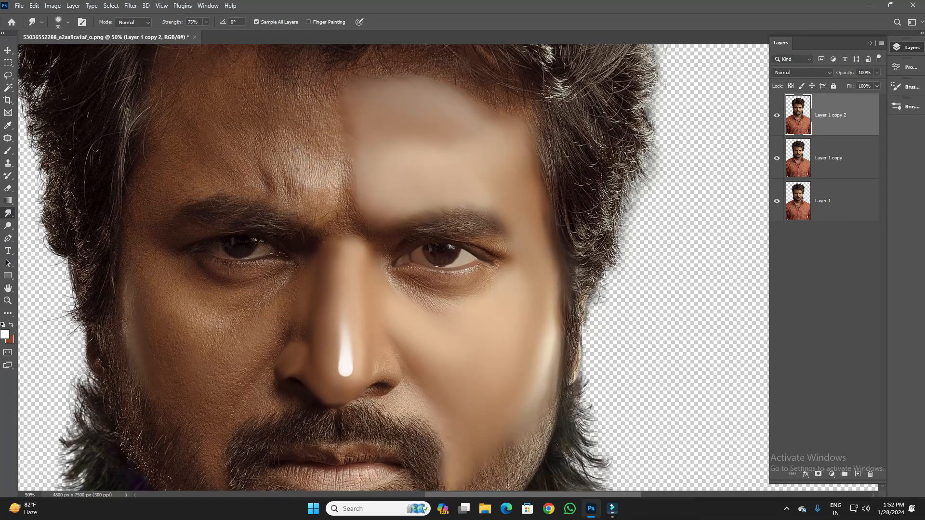
key("ctrl+plus")
key("ctrl+plus")
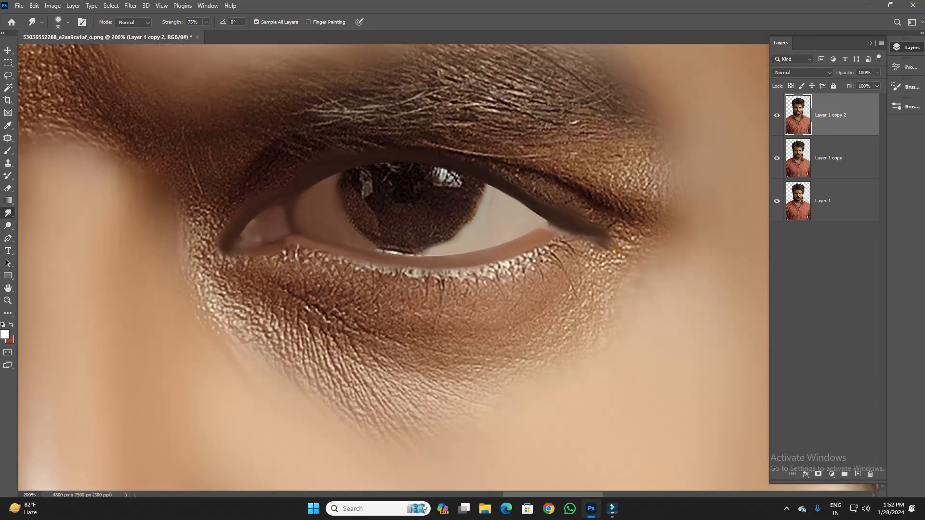
key("ctrl+plus")
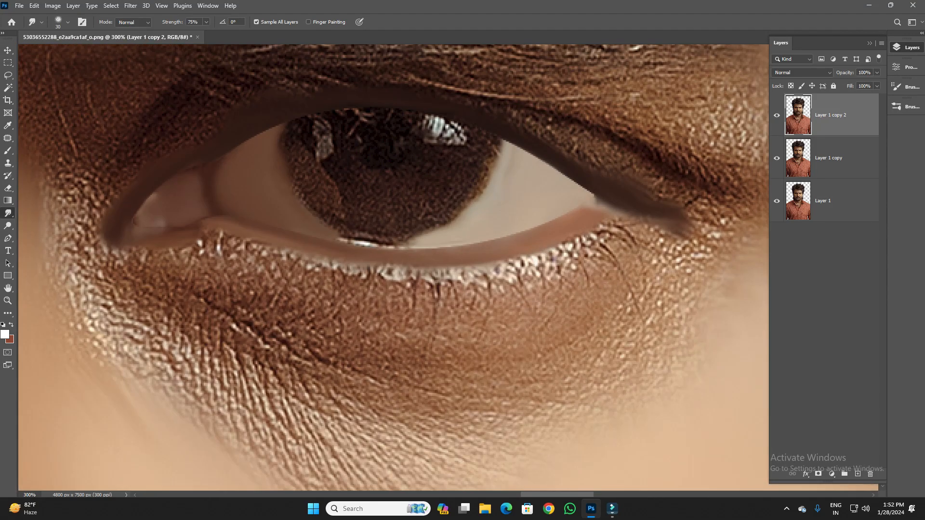
key("ctrl+minus")
key("ctrl+minus")
key("ctrl+minus")
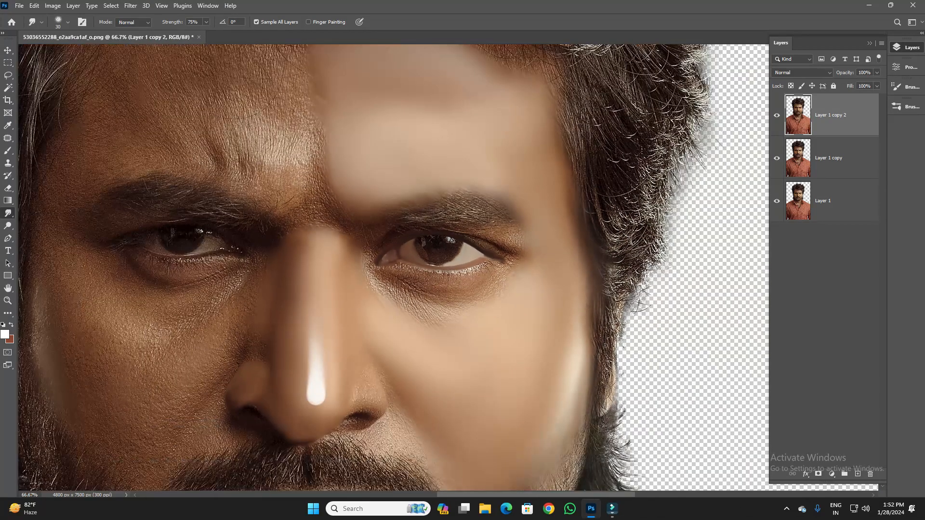
key("ctrl+plus")
key("ctrl+plus")
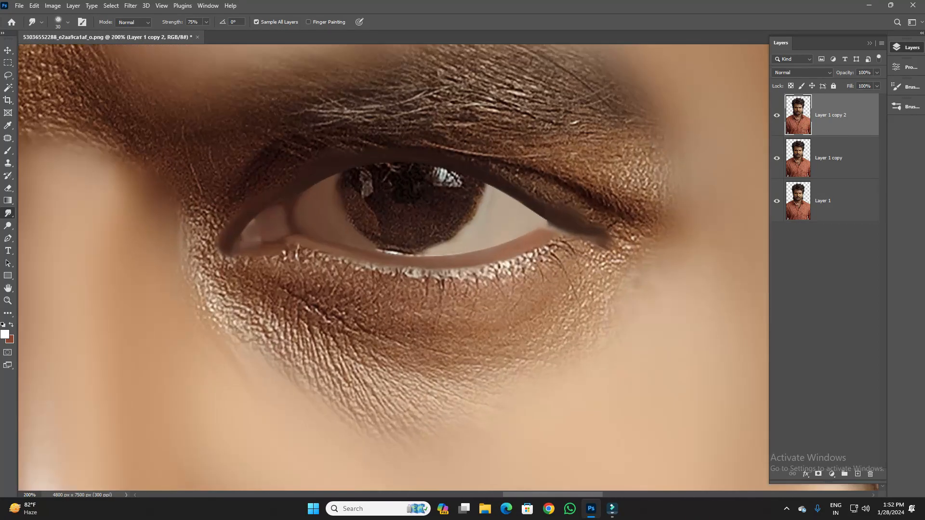
- Fit a circular marquee selection around the iris and smudge the iris's outer lower edge smooth inside it
key("z")
left_click_drag(386, 289, 398, 289)
right_click(8, 62)
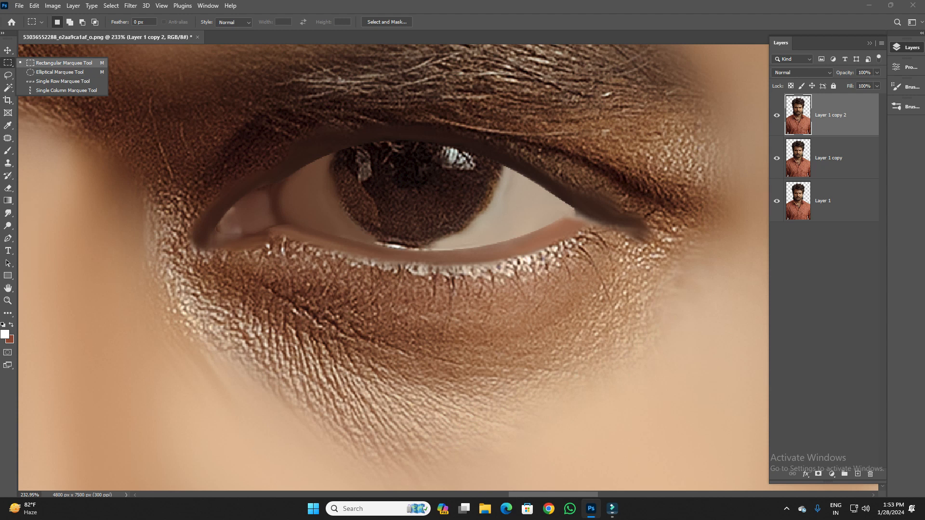
left_click(59, 72)
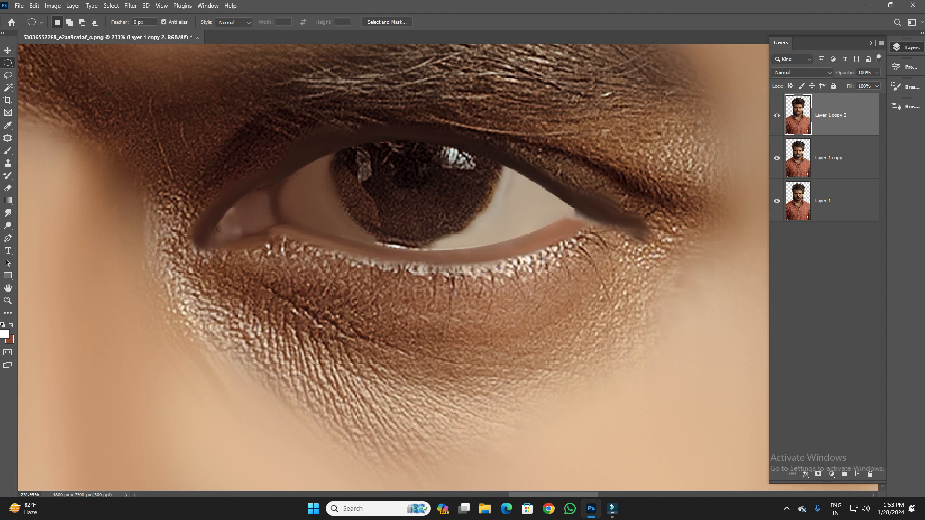
left_click_drag(419, 153, 597, 228)
key("Right")
key("Right")
key("Right")
scroll(374, 262, "up", 1)
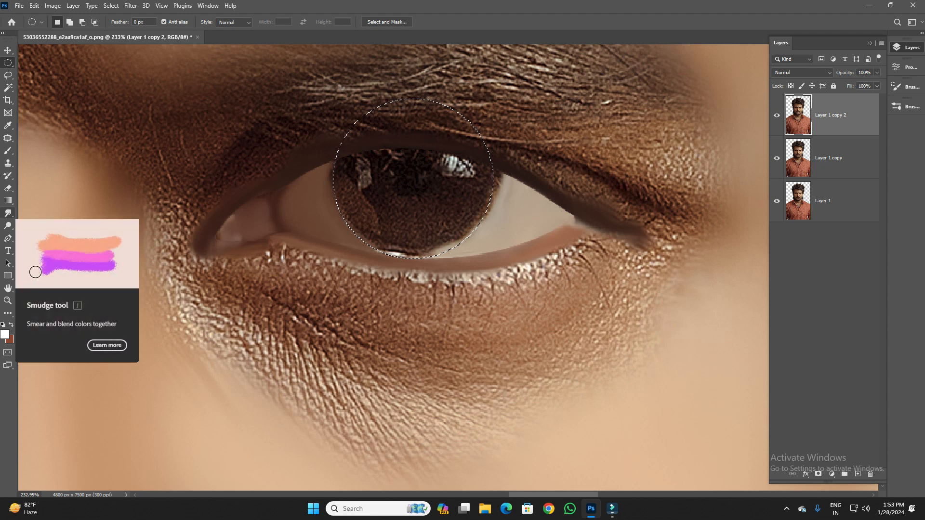
left_click(8, 213)
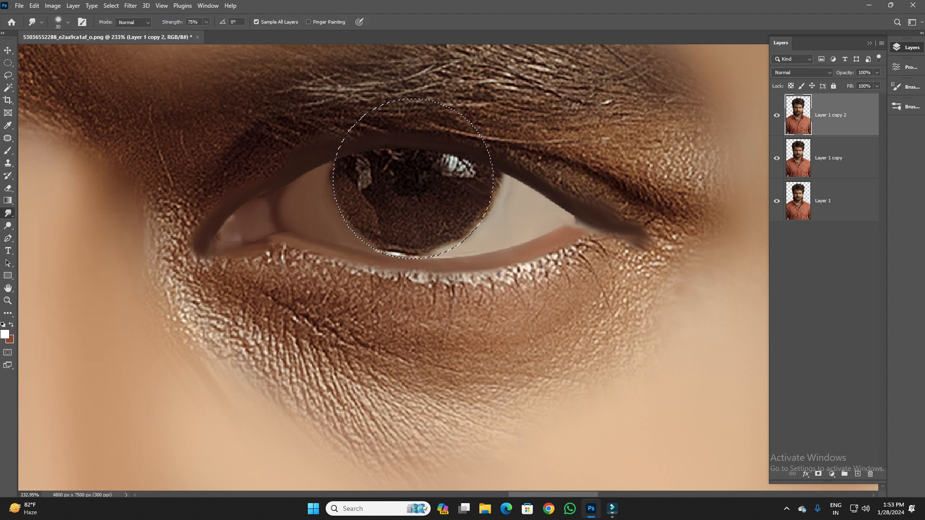
left_click_drag(480, 205, 468, 234)
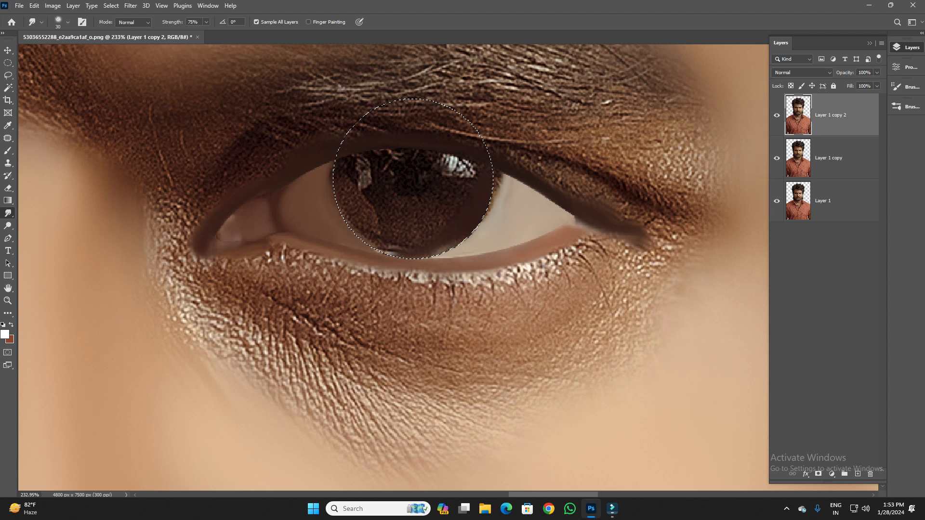
- Paint a black (#000000) ring along the iris's side and lower edges inside the selection, using a 20 px brush at 90% opacity
key("b")
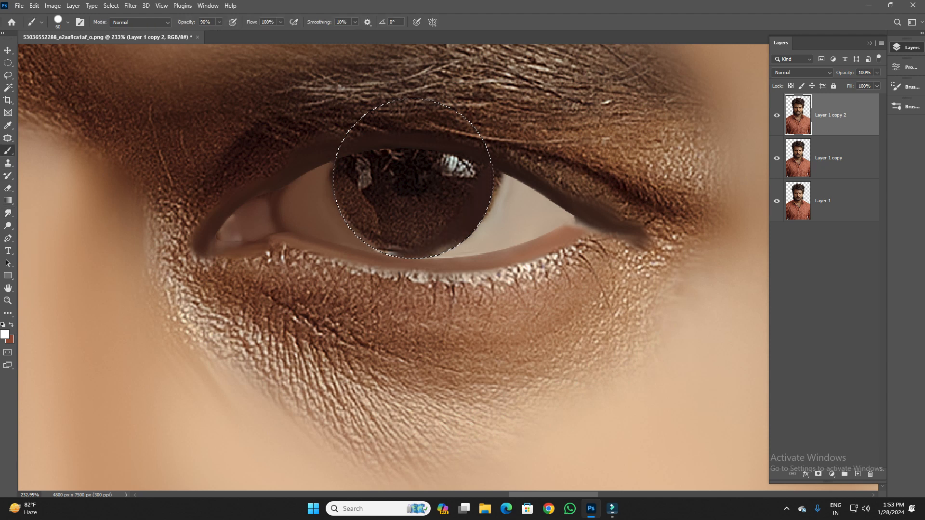
left_click(5, 335)
left_click(553, 254)
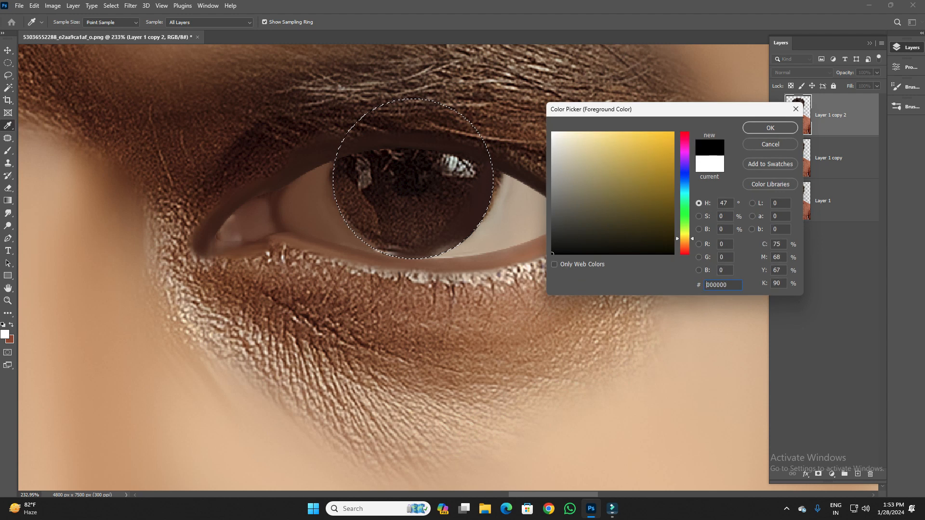
left_click(770, 128)
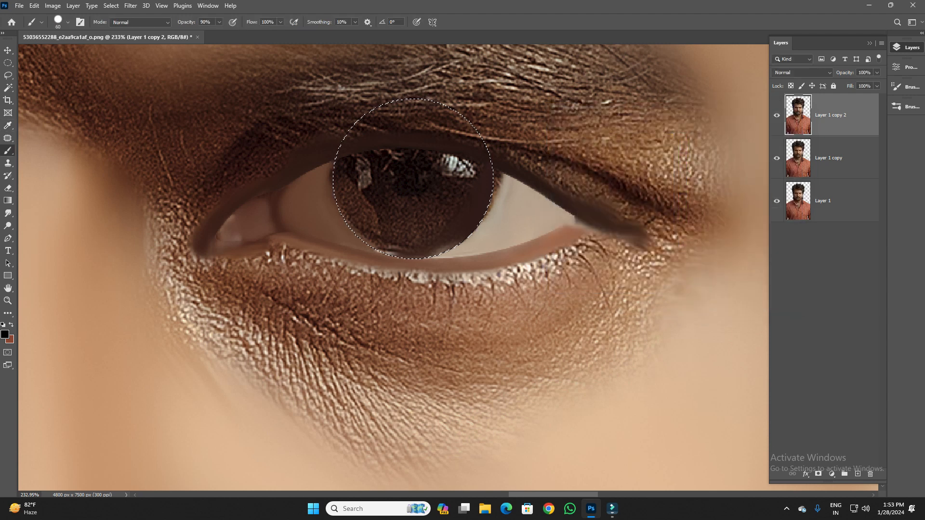
left_click(498, 186)
key("ctrl+z")
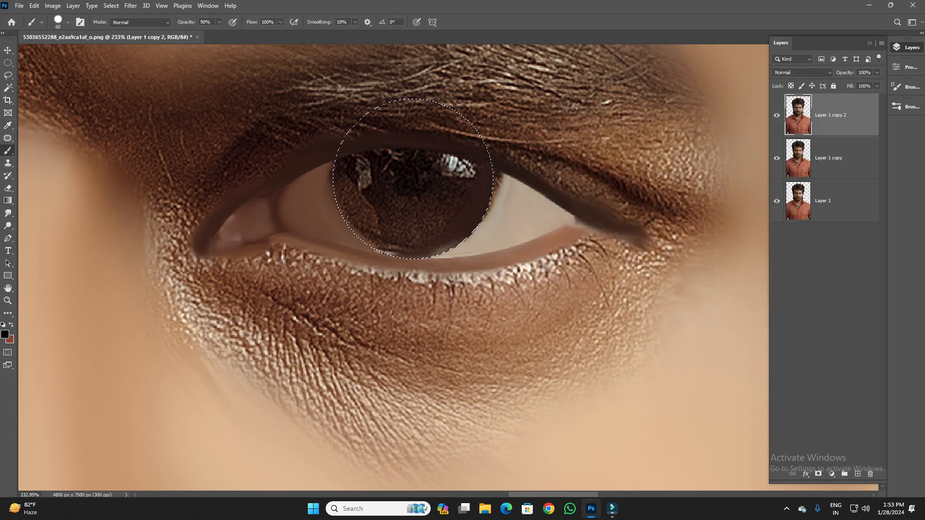
key("bracketleft")
key("bracketleft")
key("bracketleft")
mouse_move(483, 177)
left_mouse_down()
mouse_move(469, 223)
mouse_move(483, 197)
mouse_move(437, 251)
mouse_move(400, 253)
left_mouse_up()
mouse_move(341, 156)
left_mouse_down()
mouse_move(339, 182)
mouse_move(354, 228)
mouse_move(370, 243)
mouse_move(346, 187)
mouse_move(371, 243)
mouse_move(401, 250)
mouse_move(394, 247)
mouse_move(415, 240)
mouse_move(431, 251)
left_mouse_up()
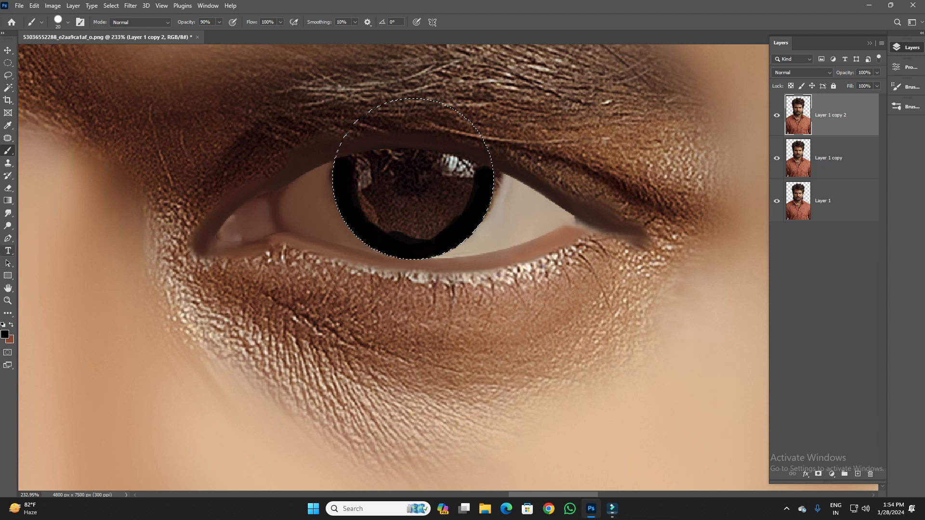
- Smudge the eye whites smooth around the outside of the black iris ring with a 40 px brush
left_click(8, 213)
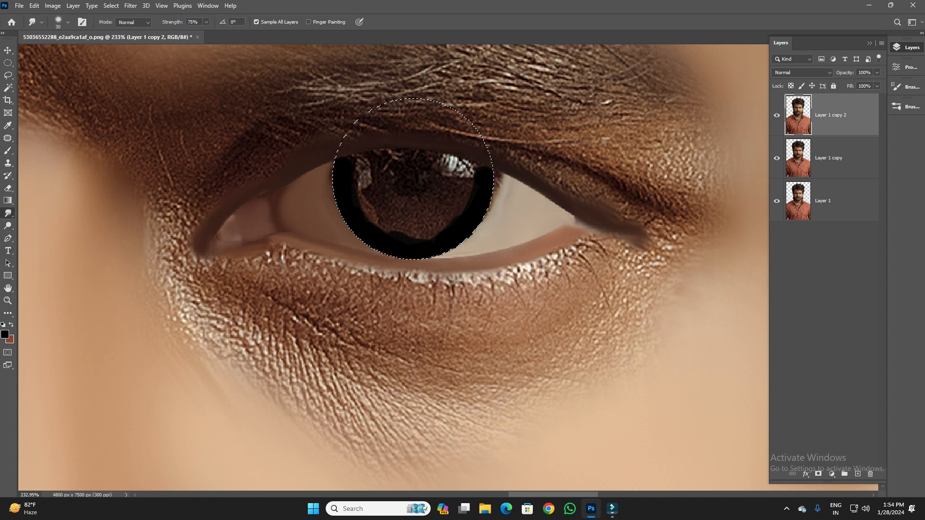
key("bracketright")
left_click_drag(503, 198, 497, 172)
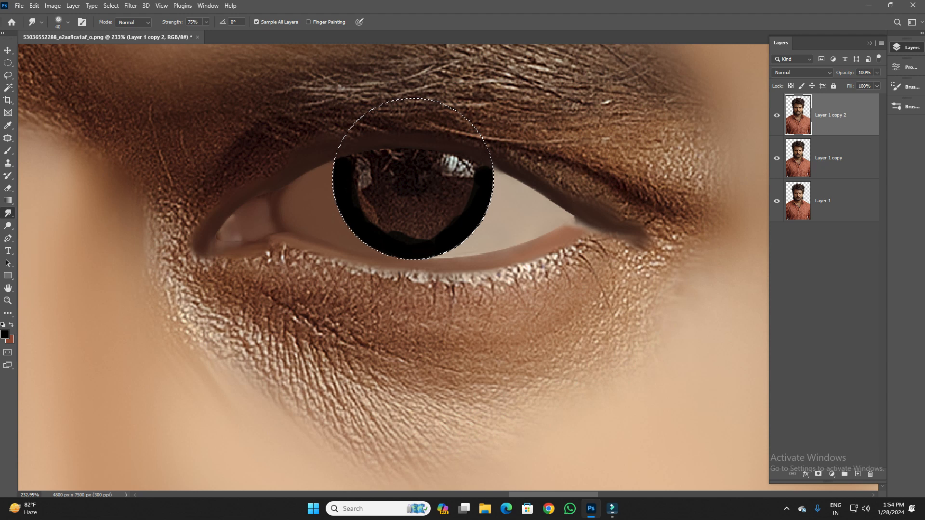
- Set the foreground colour to white
left_click(5, 334)
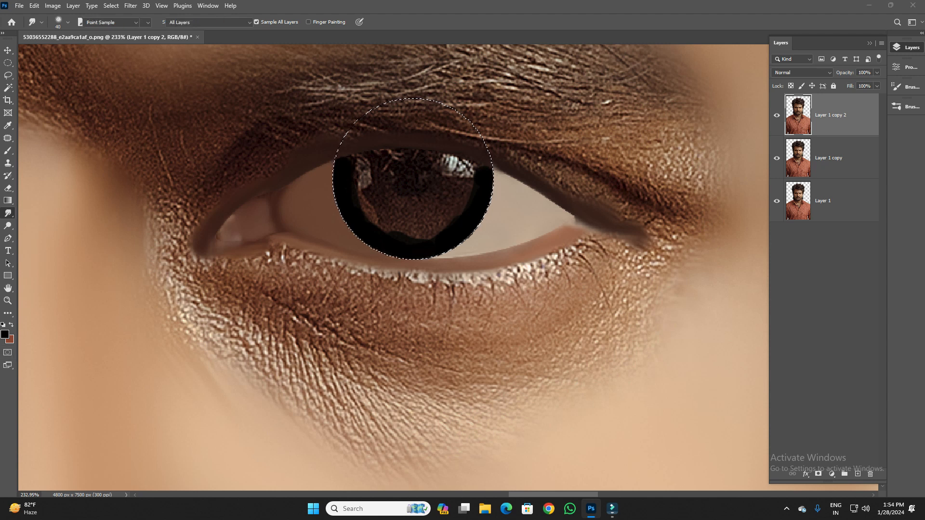
left_click_drag(563, 142, 552, 132)
left_click(771, 128)
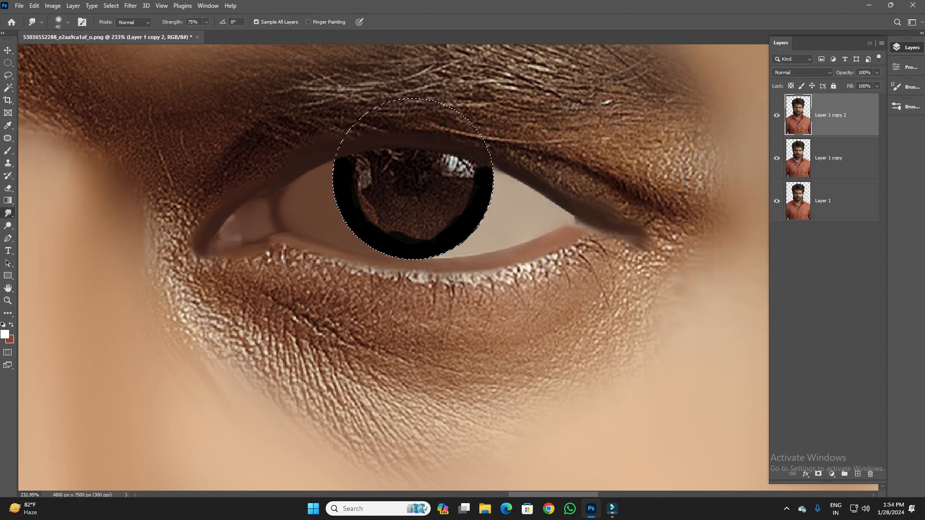
- Blend white into the eye whites on both sides of the iris using the Smudge tool at 40 px and 75% strength
left_click(317, 206)
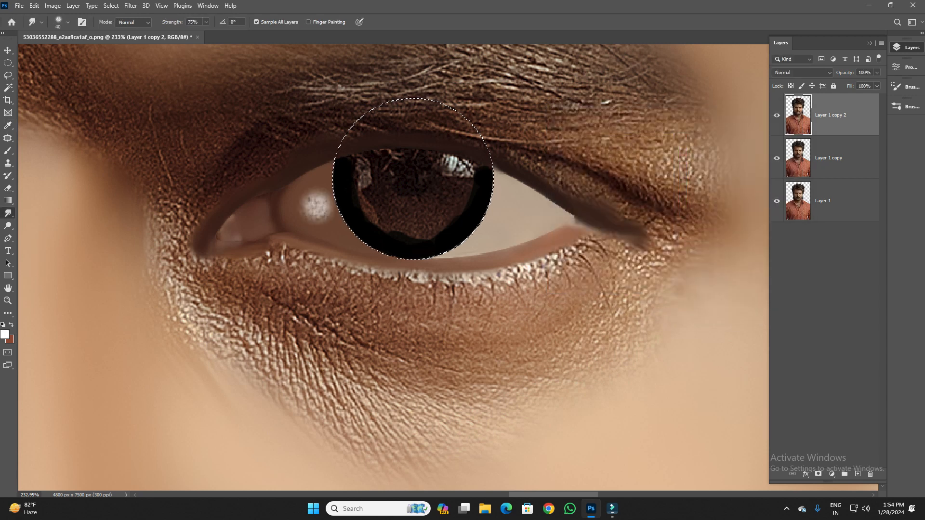
mouse_move(312, 212)
left_mouse_down()
mouse_move(308, 201)
mouse_move(326, 192)
mouse_move(324, 175)
mouse_move(318, 195)
mouse_move(333, 225)
mouse_move(320, 226)
mouse_move(371, 252)
left_mouse_up()
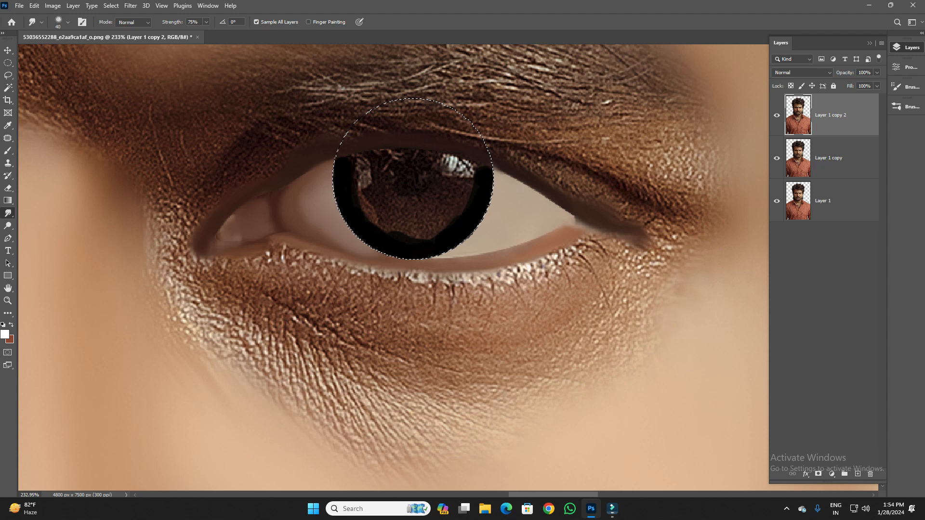
mouse_move(510, 215)
left_mouse_down()
mouse_move(502, 217)
mouse_move(511, 206)
mouse_move(502, 196)
mouse_move(512, 188)
mouse_move(474, 235)
left_mouse_up()
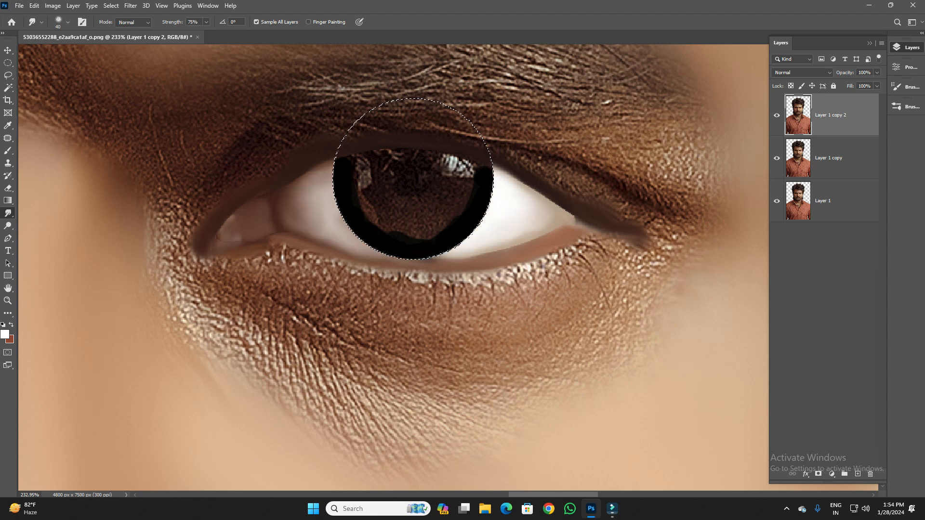
- Smudge the inside of the iris smooth within the circular selection, blending the black ring inwards with a 70 px brush
key("bracketright")
left_click_drag(441, 200, 453, 209)
mouse_move(428, 217)
left_mouse_down()
mouse_move(365, 174)
mouse_move(362, 228)
left_mouse_up()
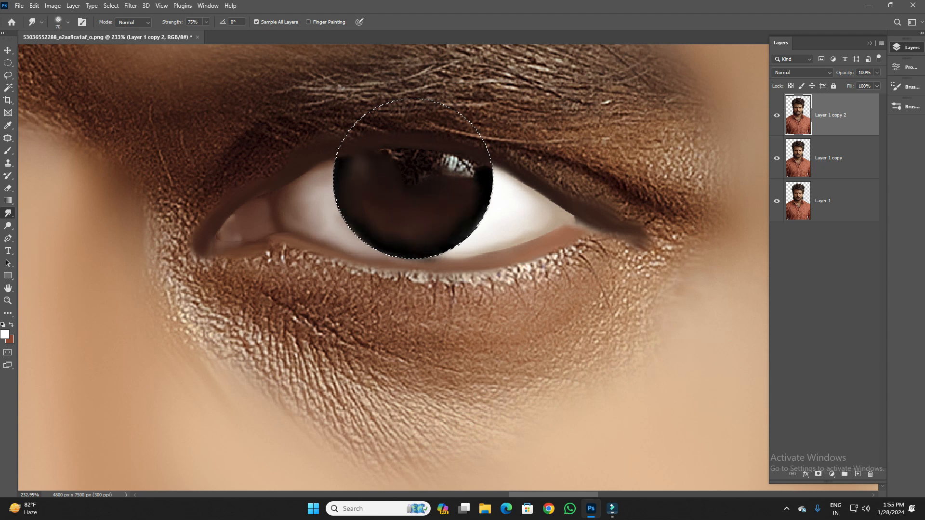
- Paint a short white highlight on the iris's upper outer part on a new layer and set the layer's opacity to 48%
key("b")
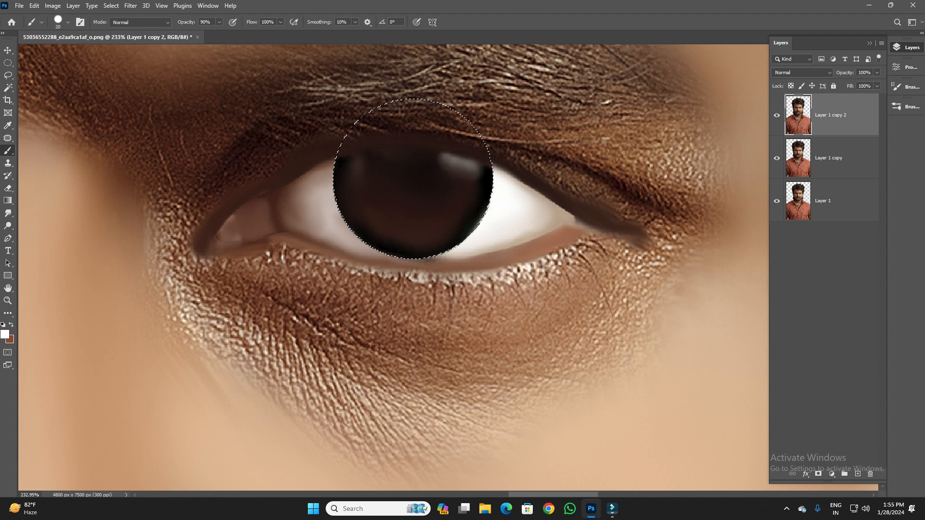
left_click(858, 474)
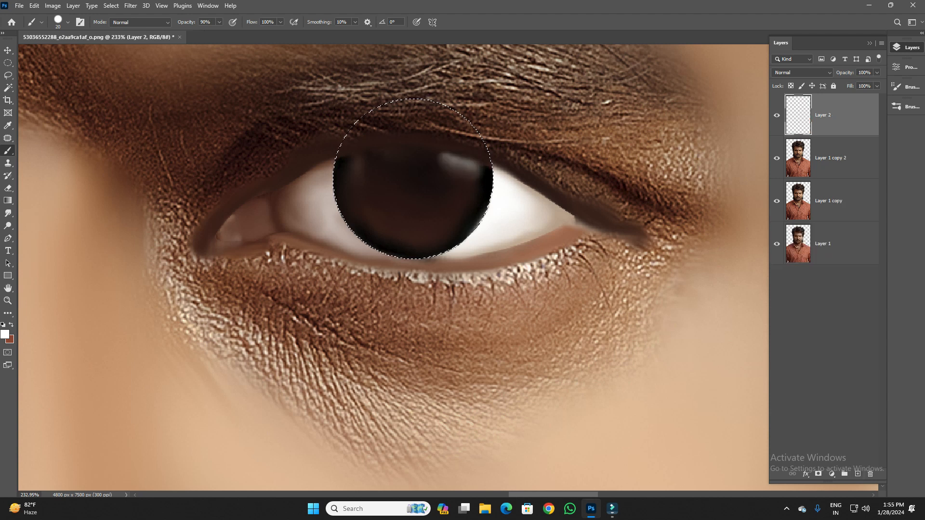
left_click(448, 161)
left_click_drag(448, 161, 466, 169)
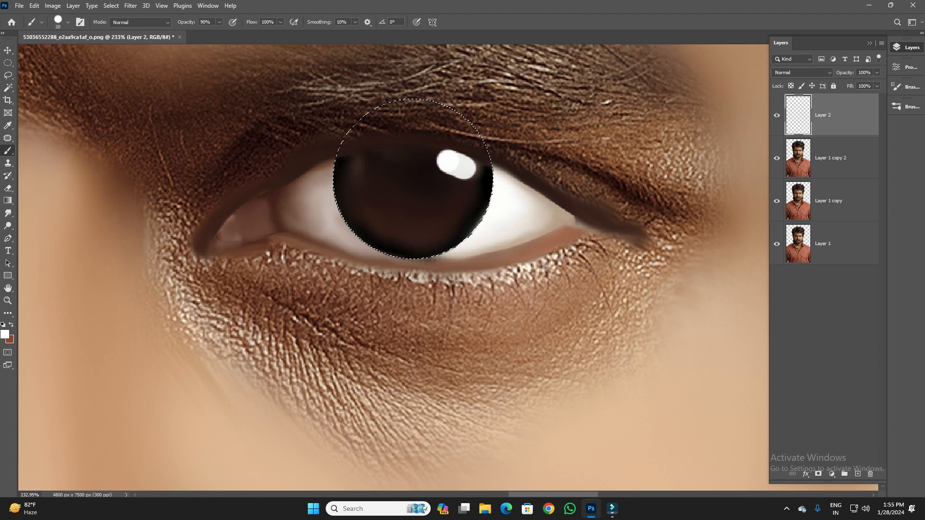
left_click(877, 72)
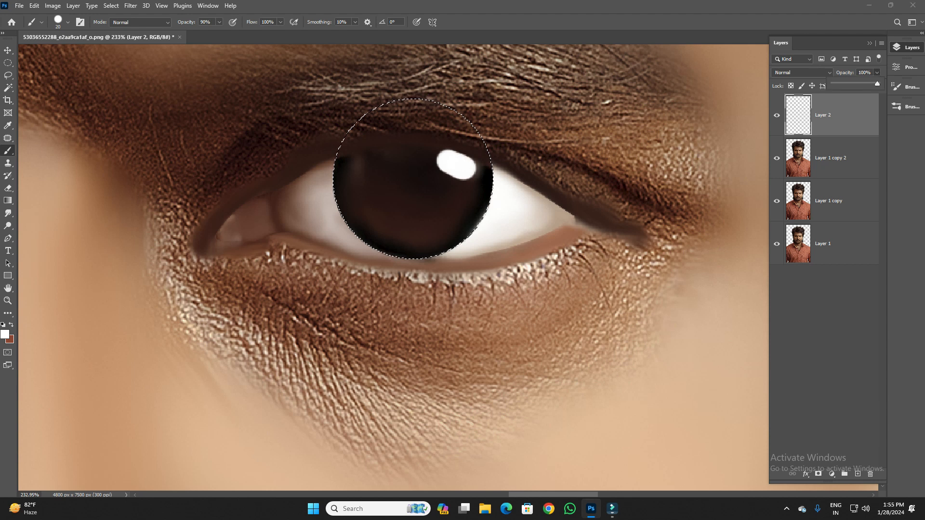
left_click_drag(877, 84, 854, 83)
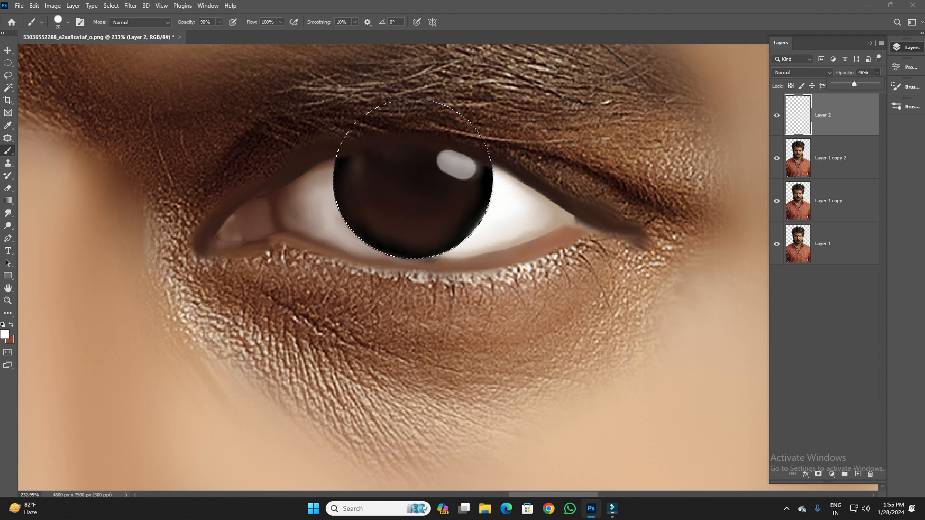
- Fit a smaller circular marquee selection inside the iris's black ring and create a new layer above the highlights
key("v")
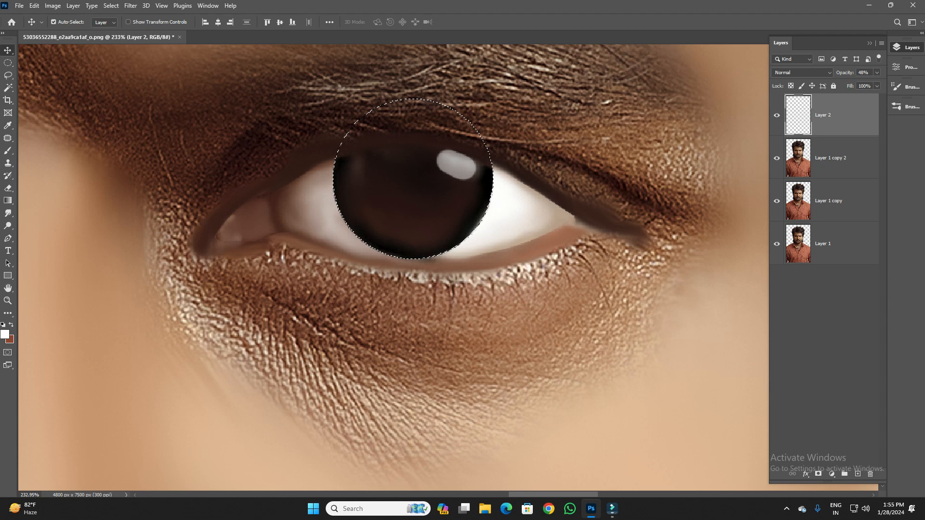
key("ctrl+minus")
key("ctrl+minus")
key("ctrl+minus")
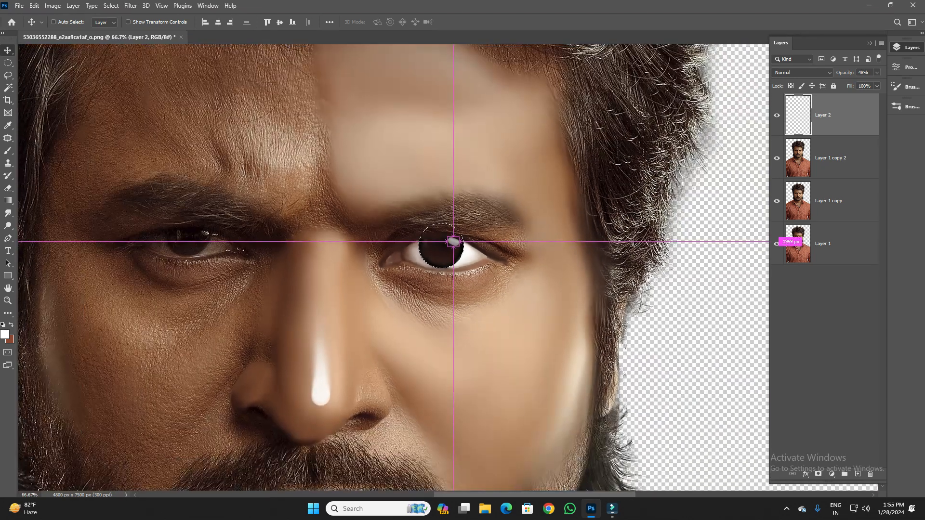
key("ctrl+plus")
key("ctrl+plus")
key("m")
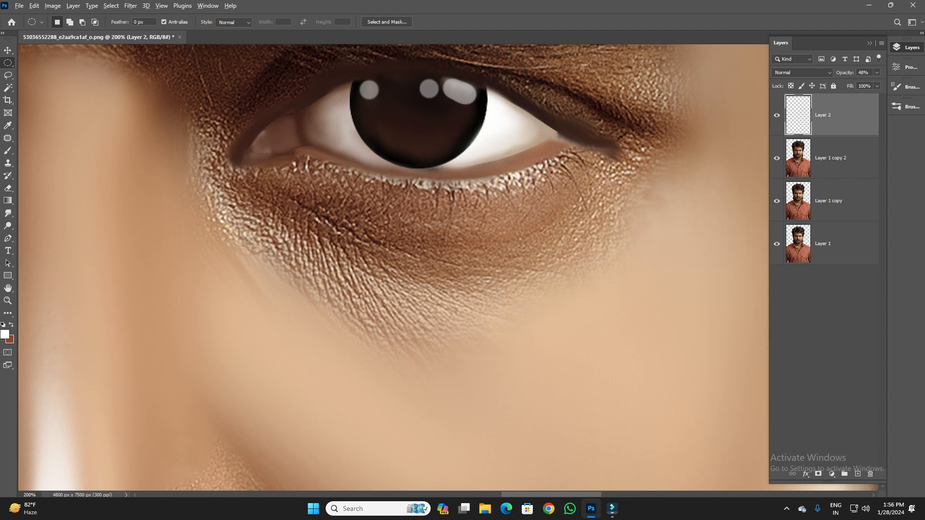
left_click_drag(436, 99, 487, 131)
key("Right")
key("Right")
left_click(858, 474)
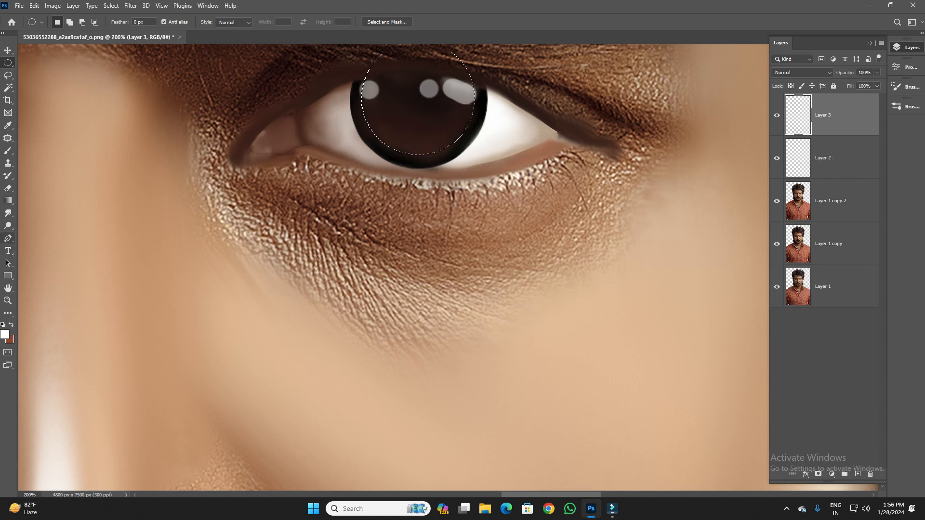
- Choose a soft round brush tip and set its size to 250 px
left_click(8, 150)
left_click(68, 22)
left_click(71, 163)
key("Return")
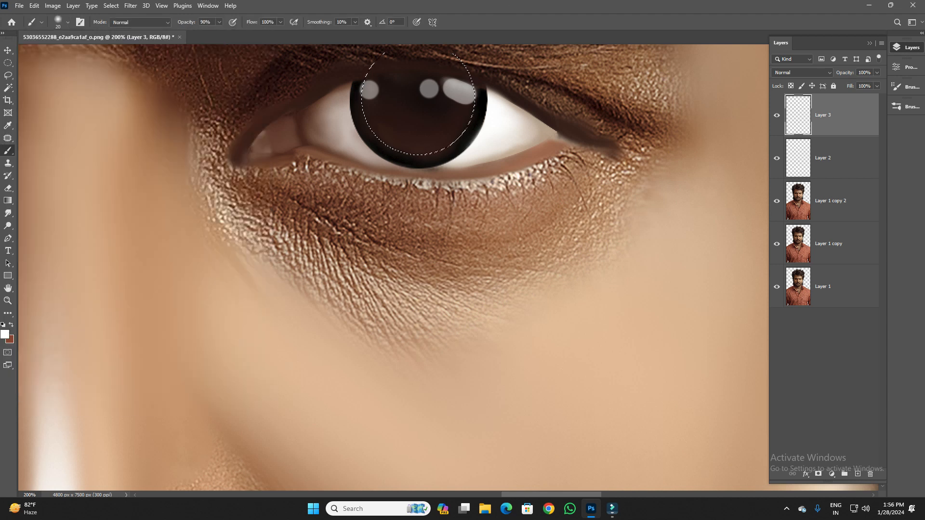
key("bracketright")
key("bracketright")
key("bracketright")
key("bracketright")
key("bracketright")
key("bracketright")
key("bracketright")
key("bracketright")
key("bracketright")
key("bracketright")
key("bracketright")
key("bracketright")
key("bracketright")
key("bracketright")
key("bracketright")
key("bracketright")
key("bracketright")
key("bracketright")
key("bracketright")
key("bracketright")
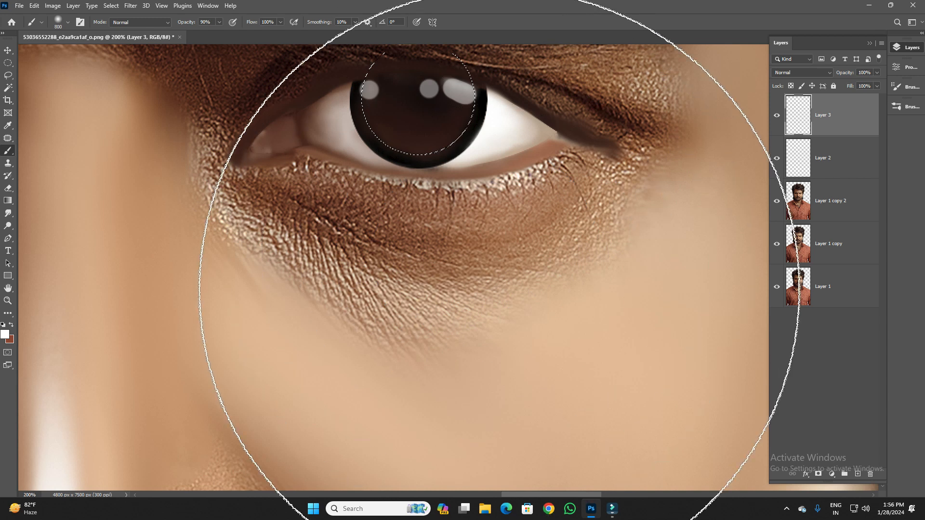
key("bracketleft")
key("bracketleft")
key("bracketleft")
key("bracketleft")
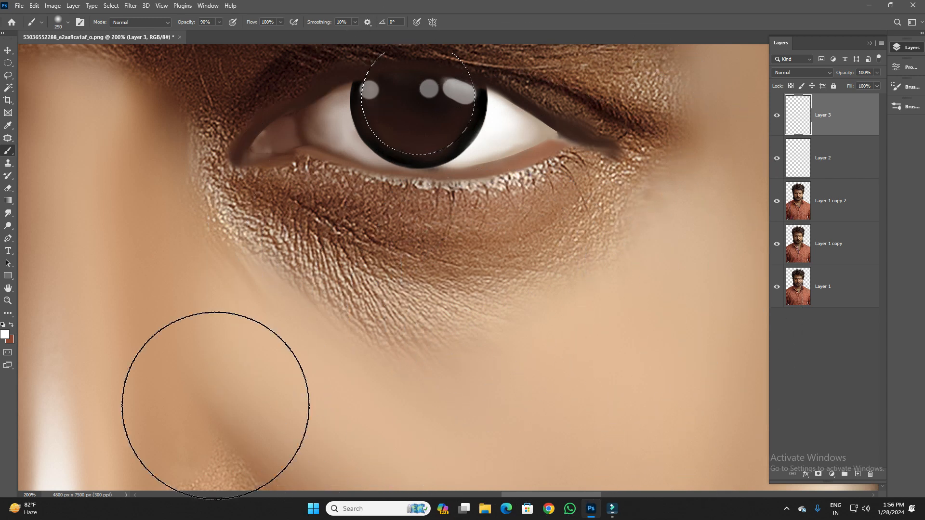
- Set the foreground colour to yellow (#fffc0a) and brush a soft glow into the iris's lower part inside the selection
left_click(5, 335)
mouse_move(685, 239)
left_mouse_down()
mouse_move(685, 211)
mouse_move(685, 235)
left_mouse_up()
left_click(667, 133)
left_click(768, 128)
left_click(468, 261)
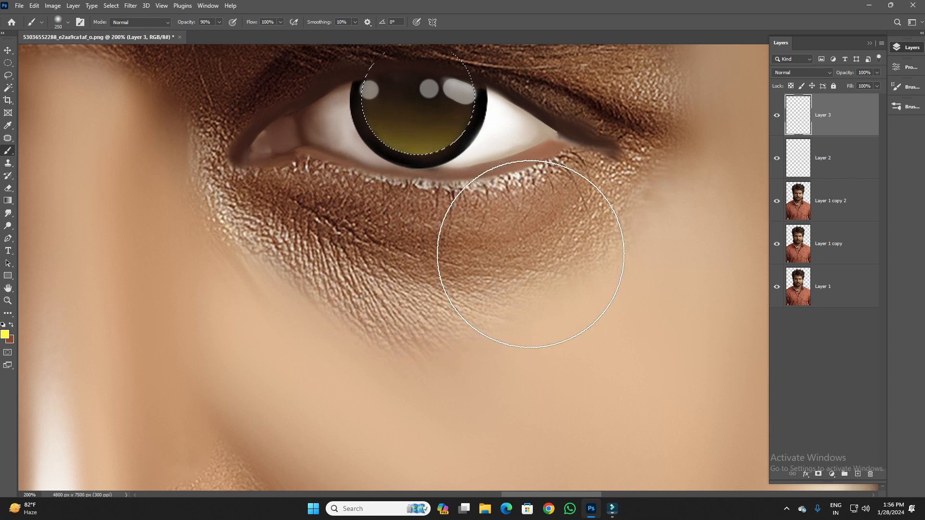
- Set the foreground colour to pinkish red (#ff0a4f), tint the iris's lower edge softly with it, and deselect
left_click(5, 335)
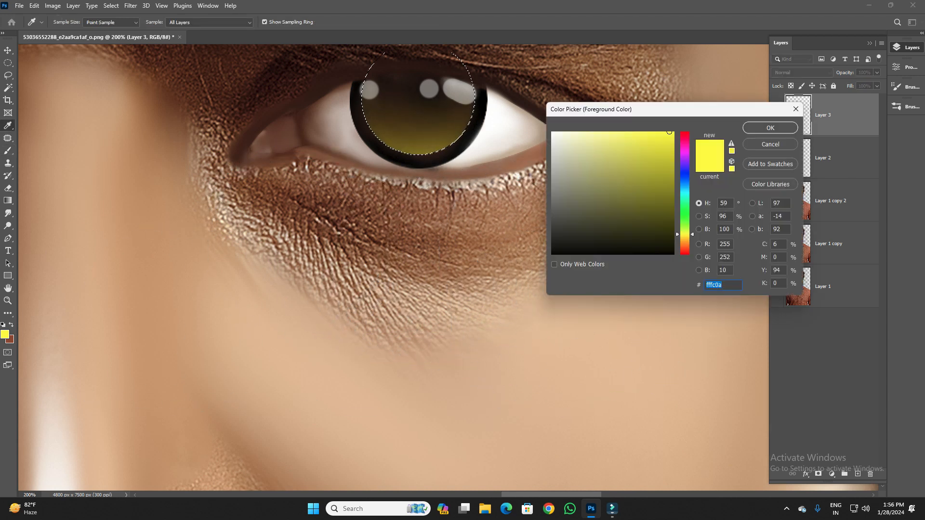
left_click(684, 138)
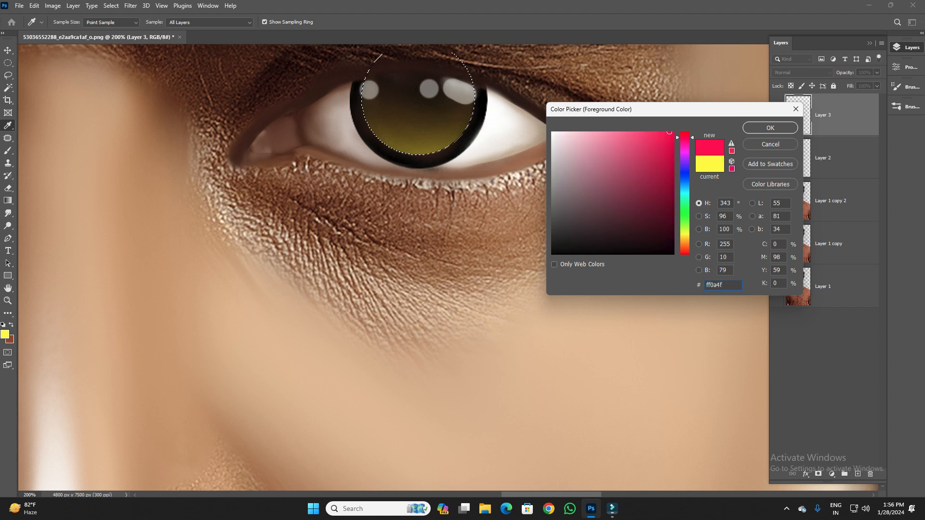
left_click(770, 127)
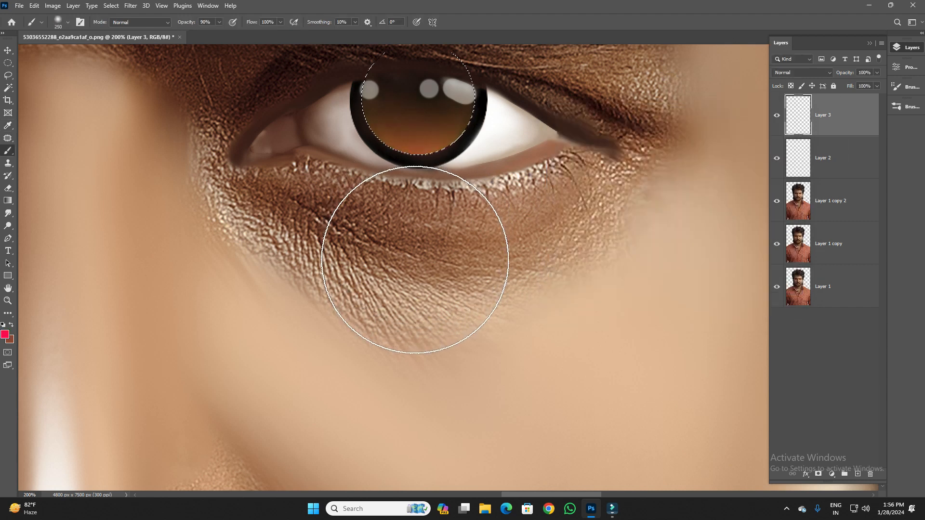
key("ctrl+d")
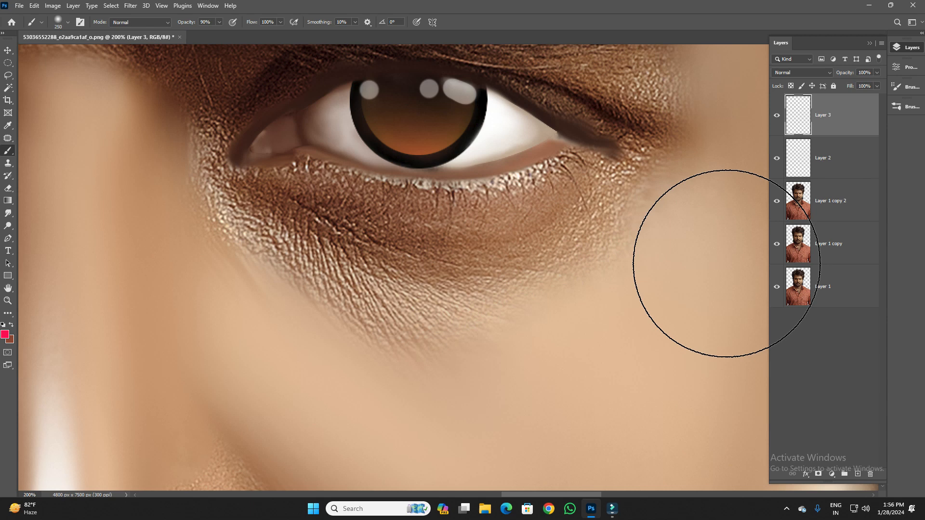
- Smudge fine radial streaks between the black ring and the coloured iris, using a brush reduced to 5 px at 75% strength
key("ctrl+minus")
key("ctrl+minus")
key("ctrl+minus")
key("ctrl+minus")
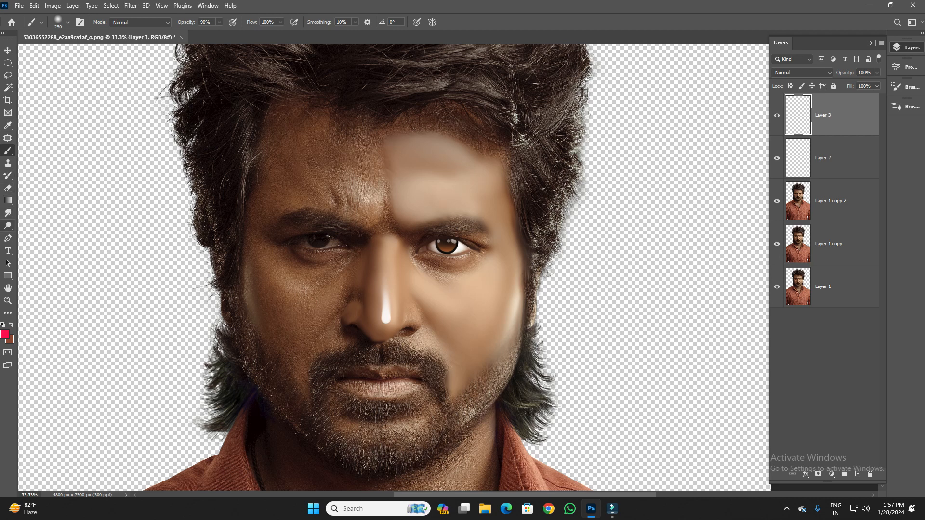
left_click(8, 213)
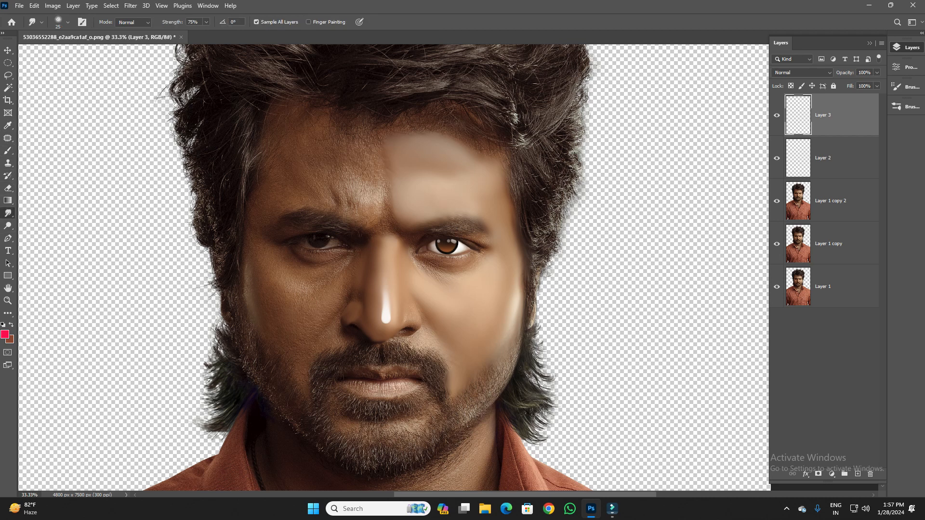
scroll(452, 272, "up", 6)
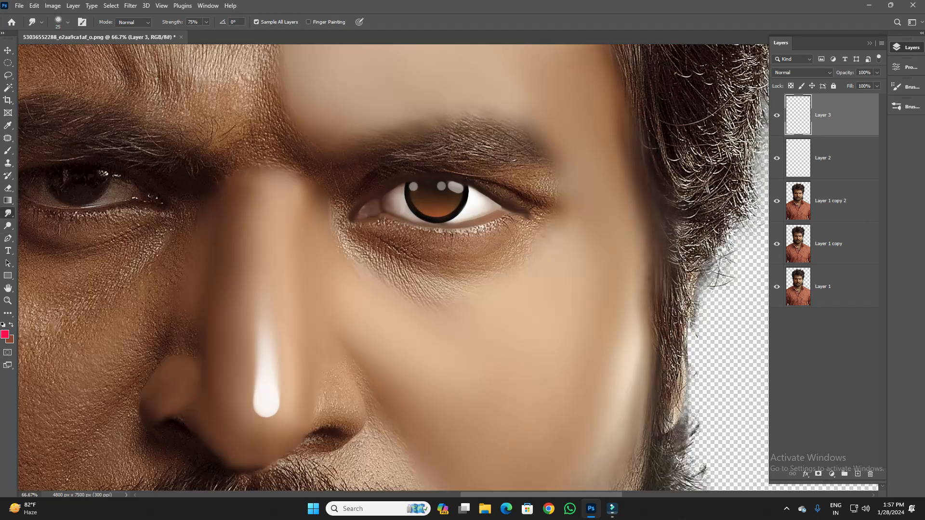
scroll(393, 267, "up", 5)
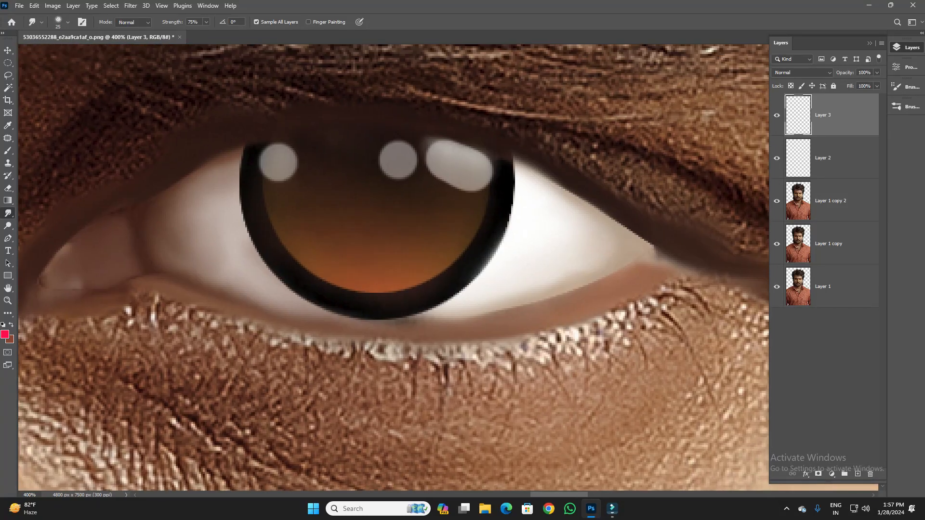
key("bracketleft")
key("bracketleft")
key("bracketleft")
key("bracketleft")
key("bracketleft")
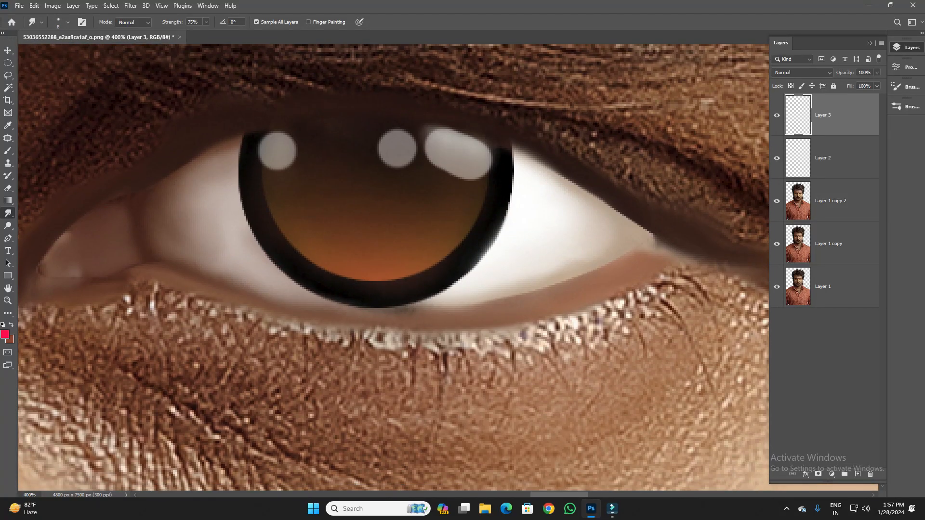
mouse_move(305, 261)
left_mouse_down()
mouse_move(291, 234)
mouse_move(298, 227)
mouse_move(273, 197)
left_mouse_up()
mouse_move(396, 280)
left_mouse_down()
mouse_move(460, 228)
mouse_move(470, 199)
left_mouse_up()
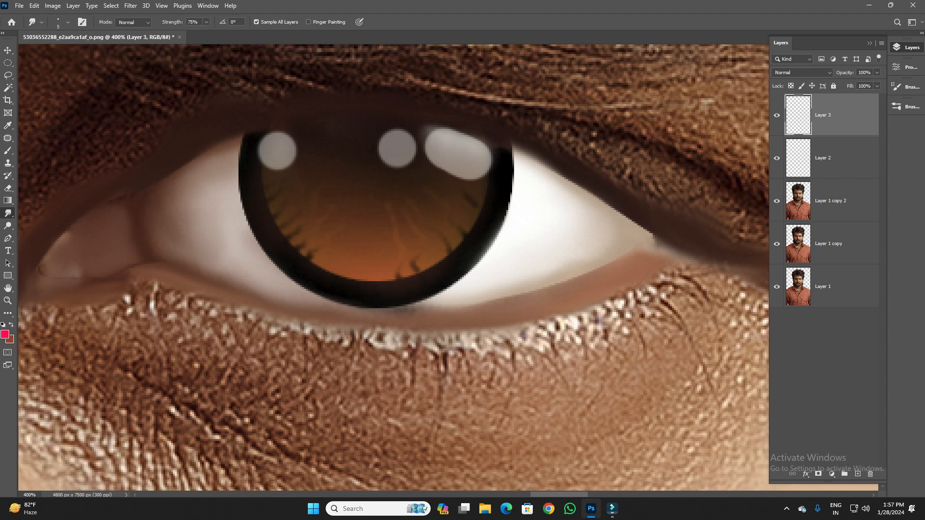
mouse_move(362, 280)
left_mouse_down()
mouse_move(348, 267)
mouse_move(375, 261)
left_mouse_up()
left_click_drag(339, 270, 323, 252)
- Outline the area above the eye with the Pen tool, following the upper lid line between both corners, and convert the path to a selection
key("ctrl+minus")
key("ctrl+minus")
key("ctrl+minus")
key("ctrl+minus")
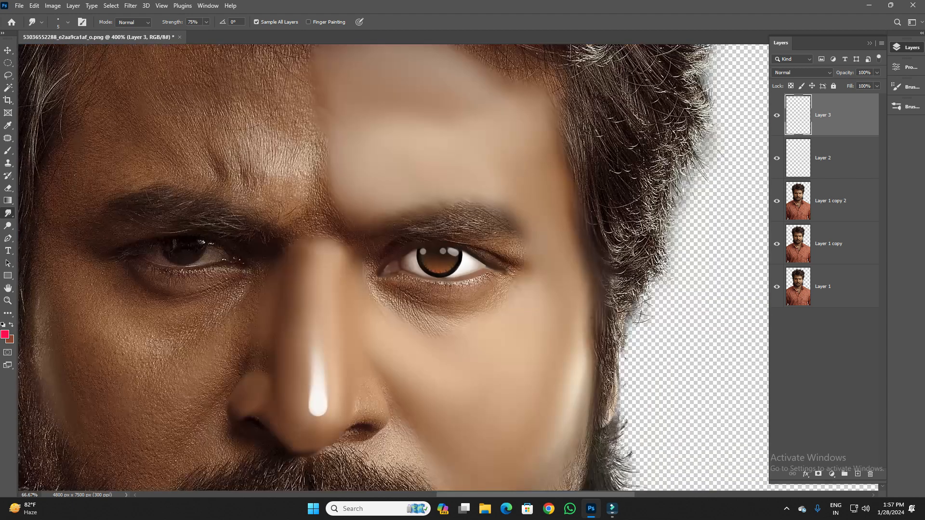
key("ctrl+plus")
scroll(448, 268, "down", 5)
key("ctrl+plus")
scroll(393, 268, "up", 10)
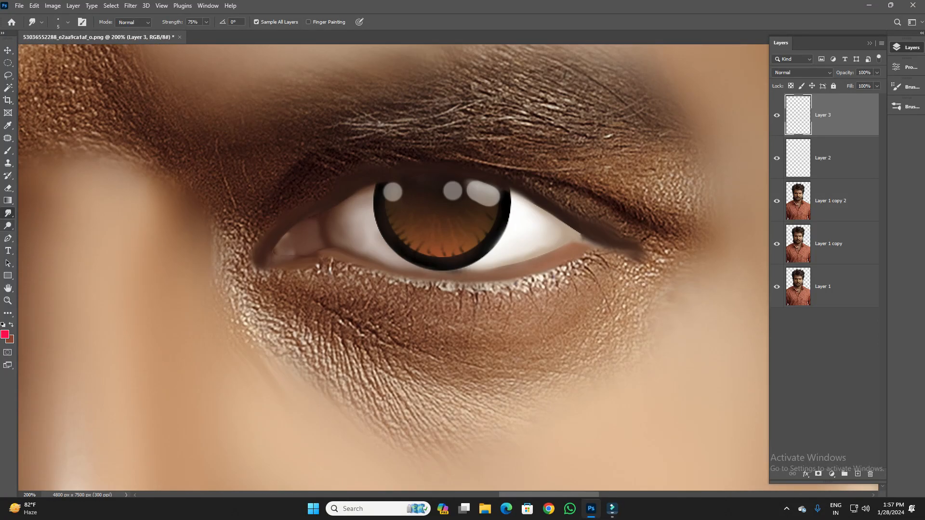
key("p")
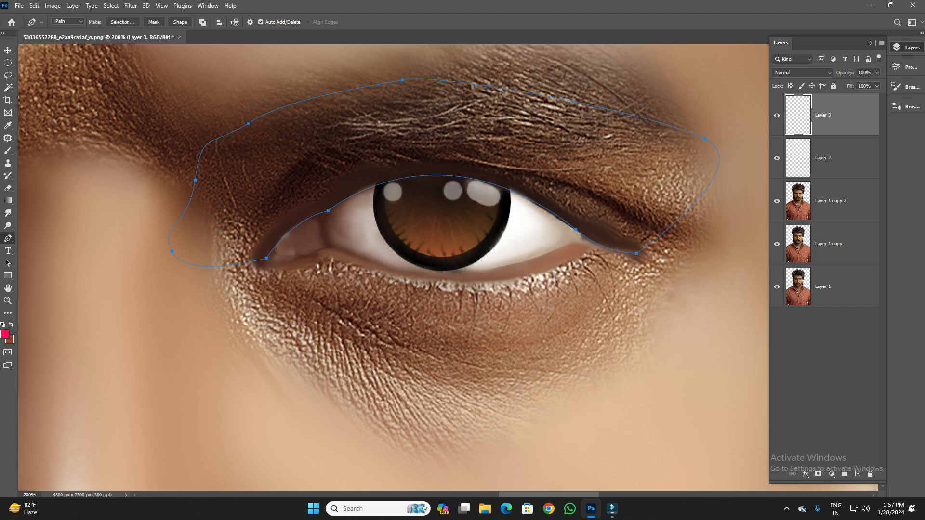
key("ctrl+Return")
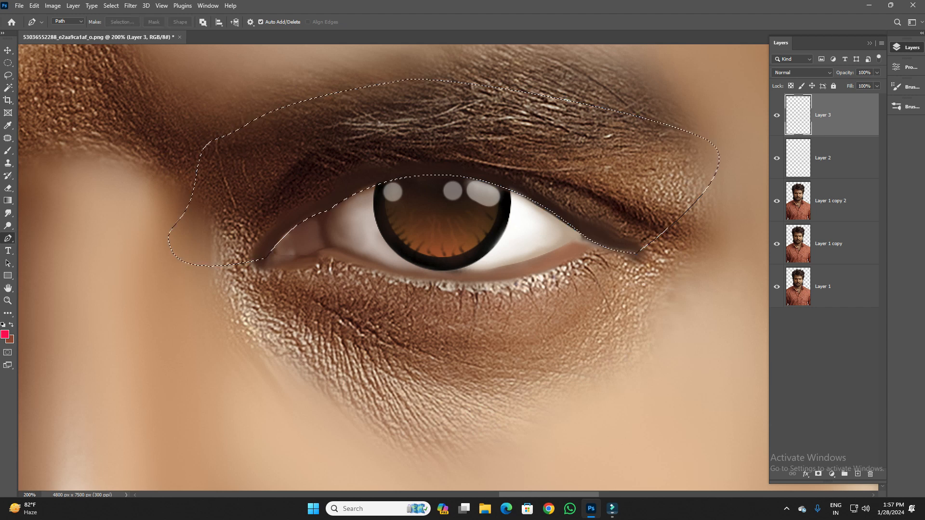
- Set the foreground colour to black and reduce the brush size to 40 px for painting the upper lid line
key("b")
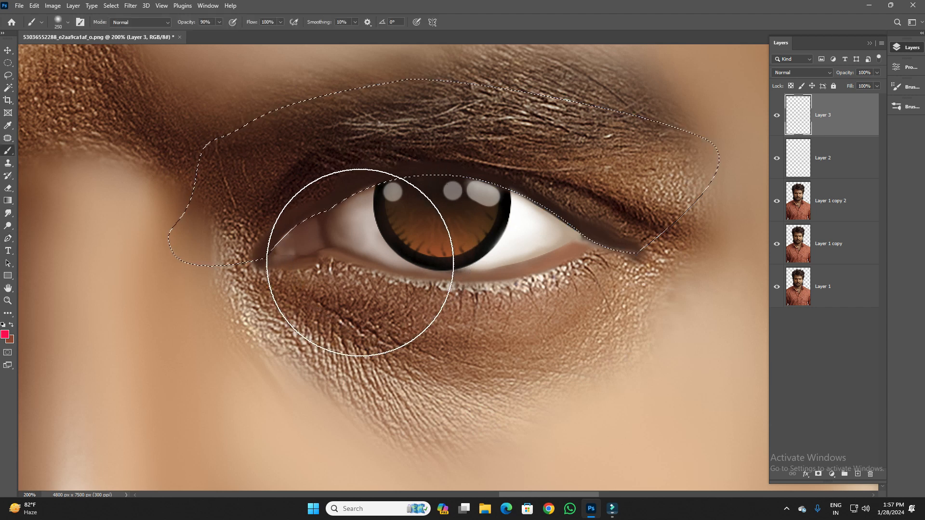
left_click(5, 334)
left_click(554, 253)
left_click(769, 129)
key("bracketleft")
key("bracketleft")
key("bracketleft")
key("bracketleft")
key("bracketleft")
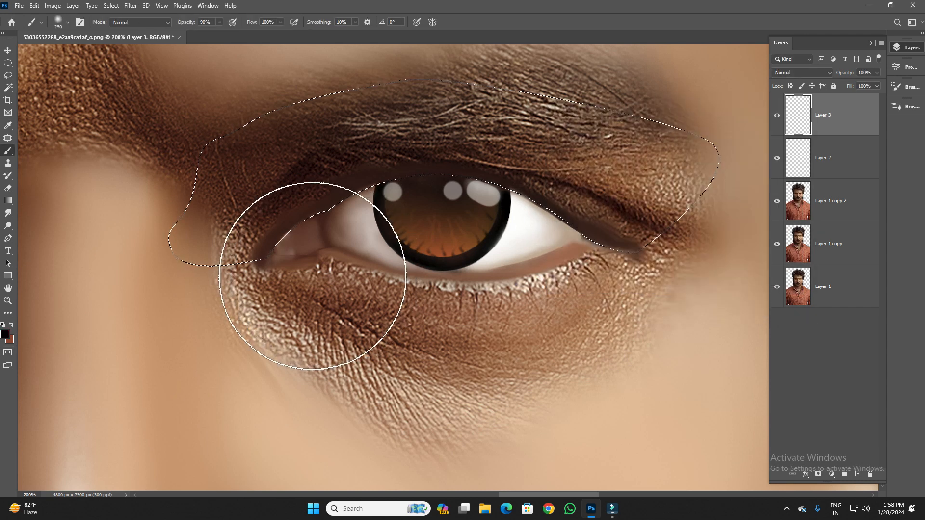
key("bracketleft")
key("bracketleft")
key("bracketleft")
key("bracketleft")
key("bracketleft")
key("bracketleft")
key("bracketleft")
key("bracketleft")
key("bracketleft")
key("bracketleft")
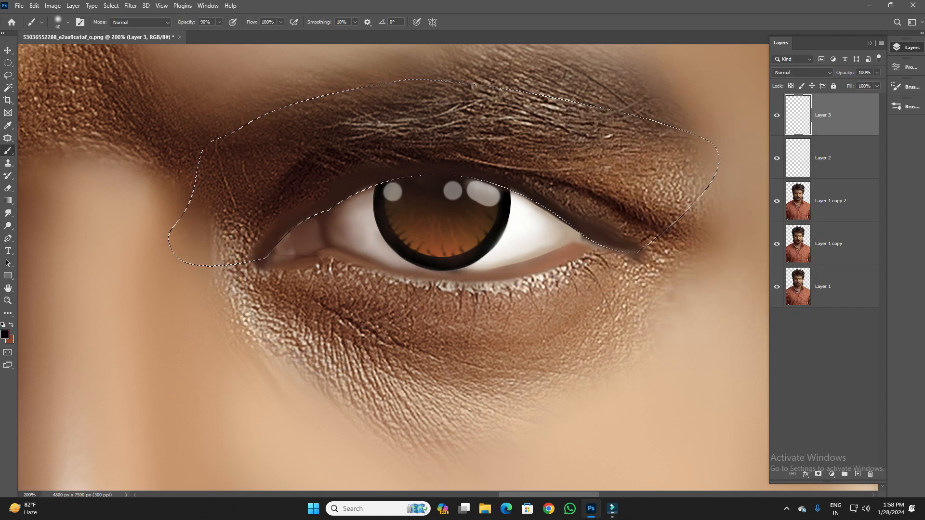
left_click_drag(261, 253, 322, 208)
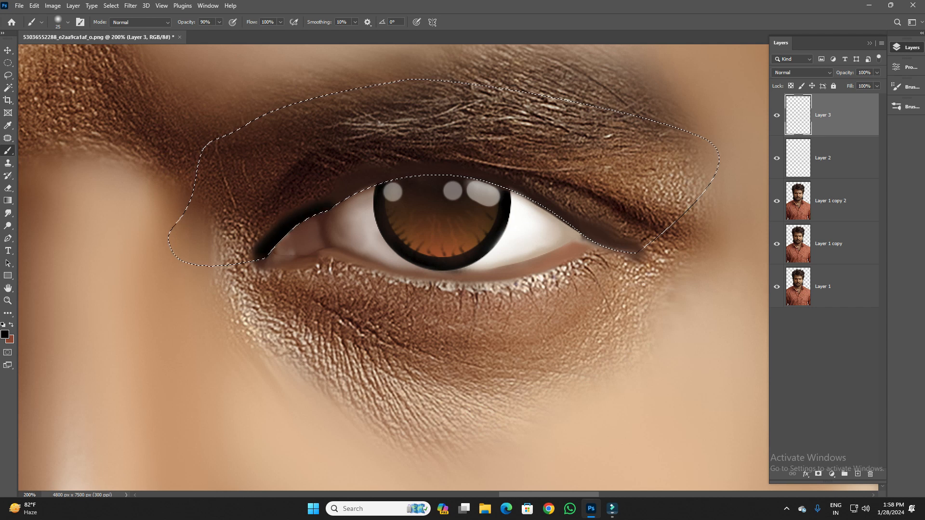
key("ctrl+z")
key("ctrl+z")
key("ctrl+z")
key("ctrl+z")
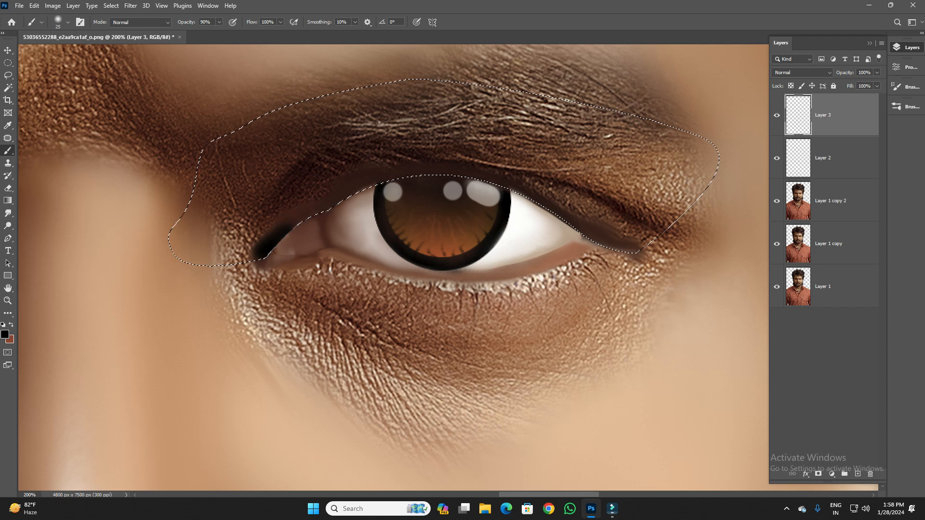
- Paint a soft black line along the upper lid from the inner corner on a new layer, using a 25 px brush, and lower the layer's opacity
left_click(858, 474)
left_click_drag(259, 256, 270, 245)
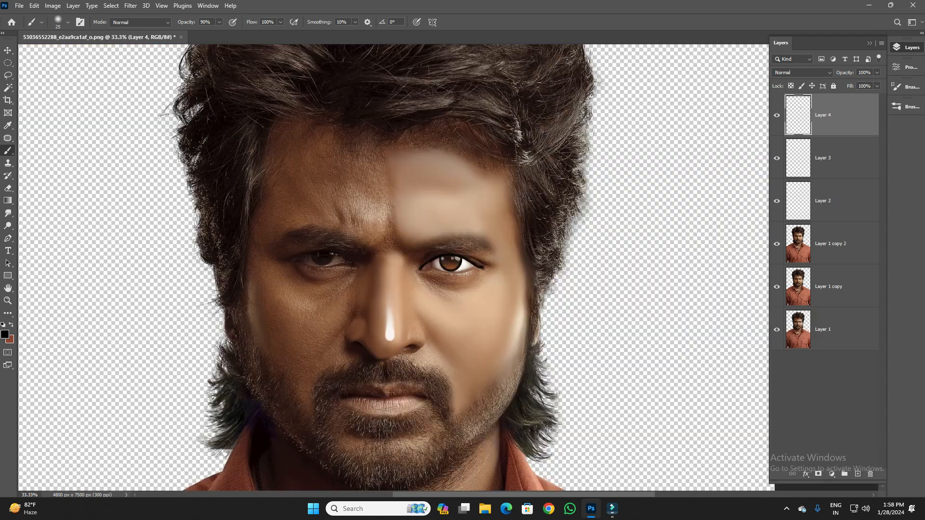
left_click(877, 73)
left_click_drag(877, 83, 853, 83)
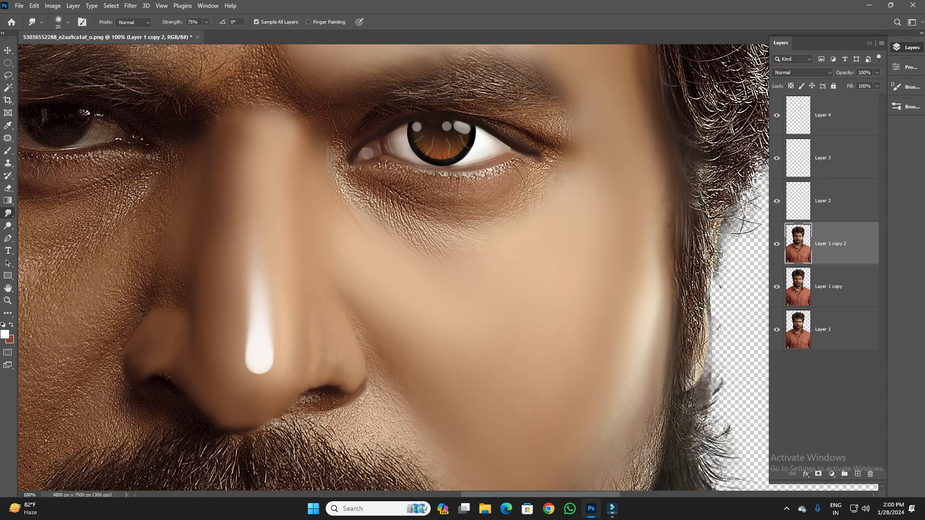
- Smudge the outer edges and creases of both nostrils into smooth dark outlines on Layer 1 copy 2 with a 20 px brush
mouse_move(365, 378)
left_mouse_down()
mouse_move(368, 360)
mouse_move(332, 305)
left_mouse_up()
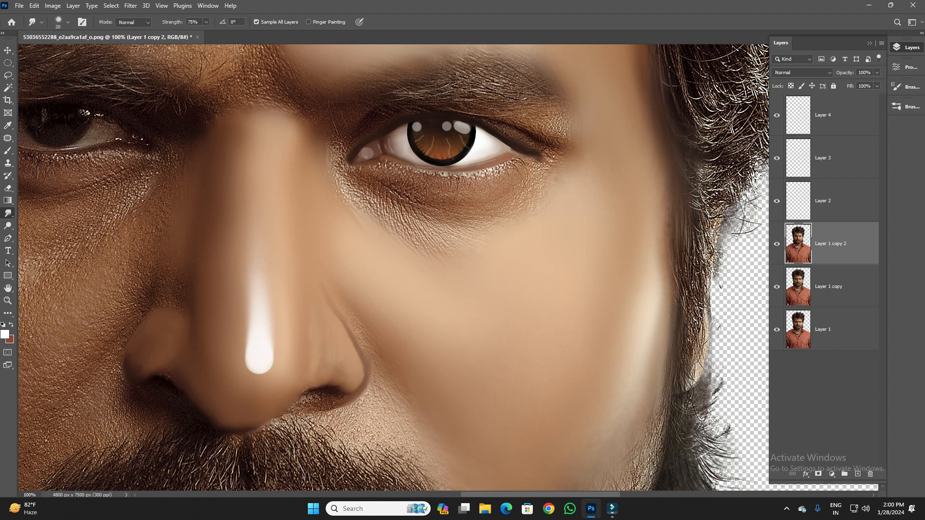
left_click_drag(347, 403, 369, 384)
left_click_drag(352, 331, 347, 323)
left_click_drag(126, 361, 137, 333)
scroll(394, 267, "down", 2)
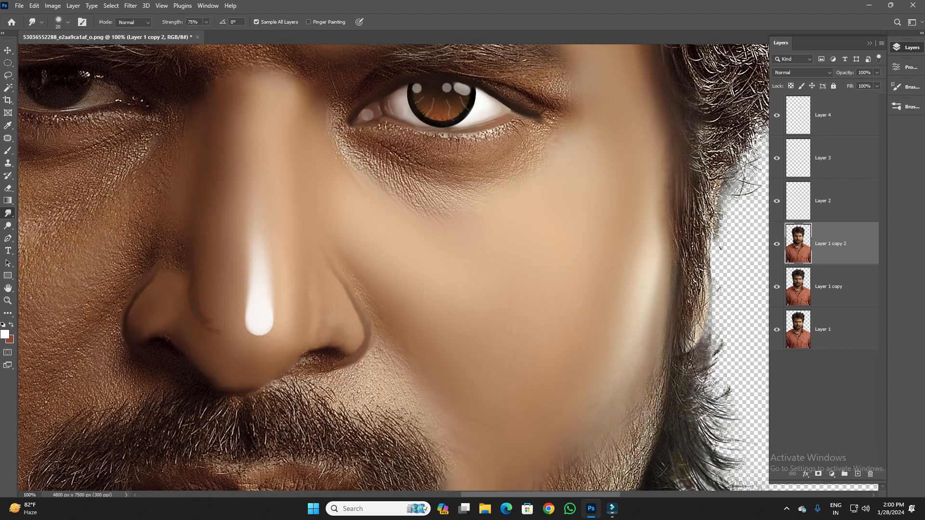
left_click(67, 21)
left_click(430, 4)
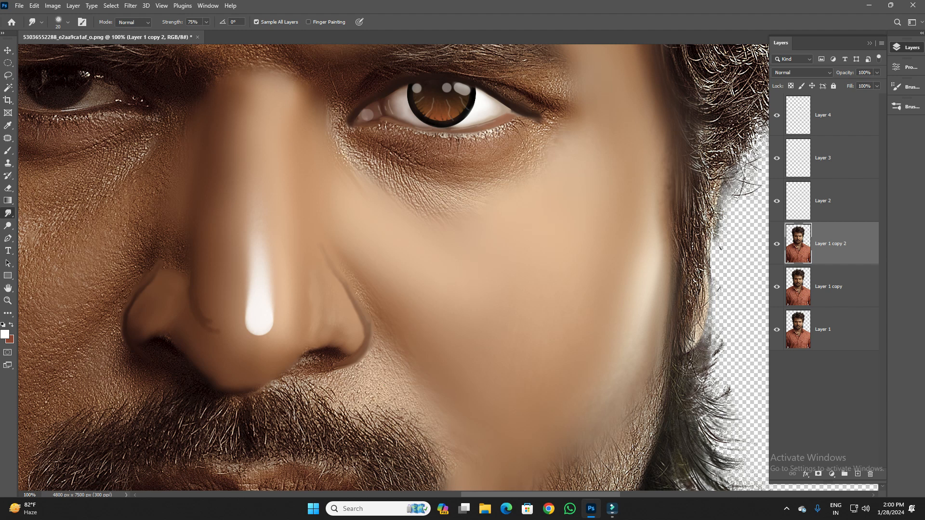